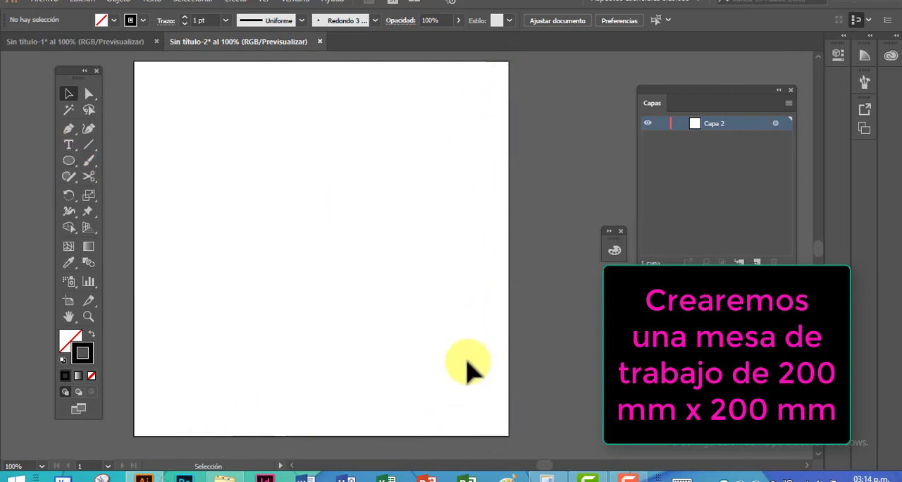
Draw a 200 × 200 mm circle with the Ellipse tool
left_click(68, 161)
left_click(215, 148)
left_click(246, 218)
Align the circle to the artboard so it is centred both horizontally and vertically
left_click(68, 94)
left_click_drag(390, 150, 356, 119)
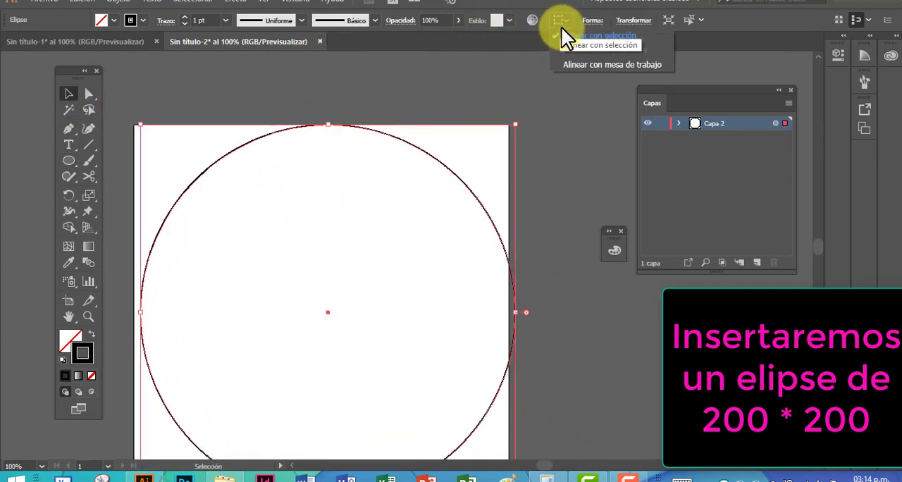
left_click(656, 19)
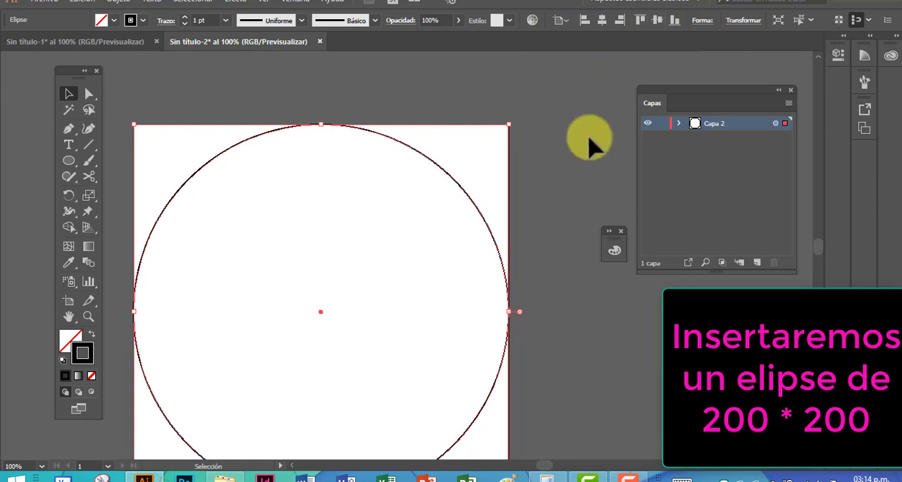
left_click(504, 203)
key("space")
left_click_drag(465, 152, 462, 151)
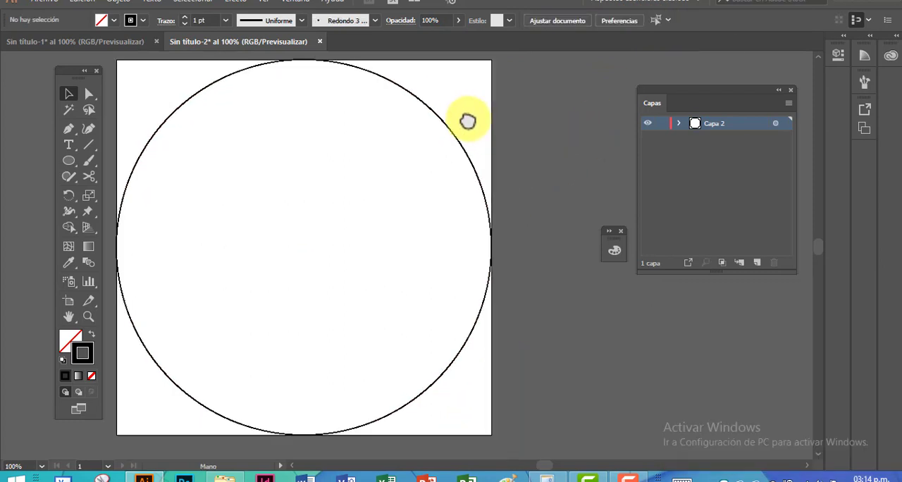
key("ctrl+a")
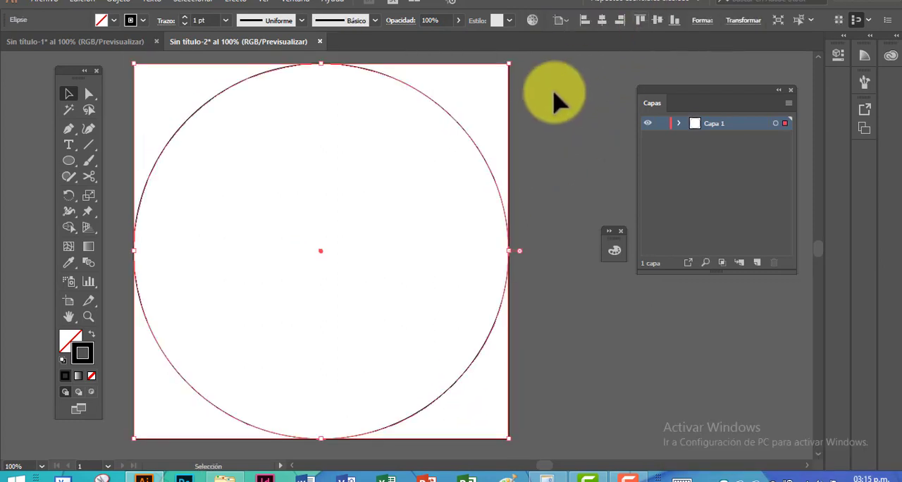
Draw a vertical line about 200 mm long from the circle's top anchor through its centre to the bottom anchor
left_click(247, 92)
left_click(89, 144)
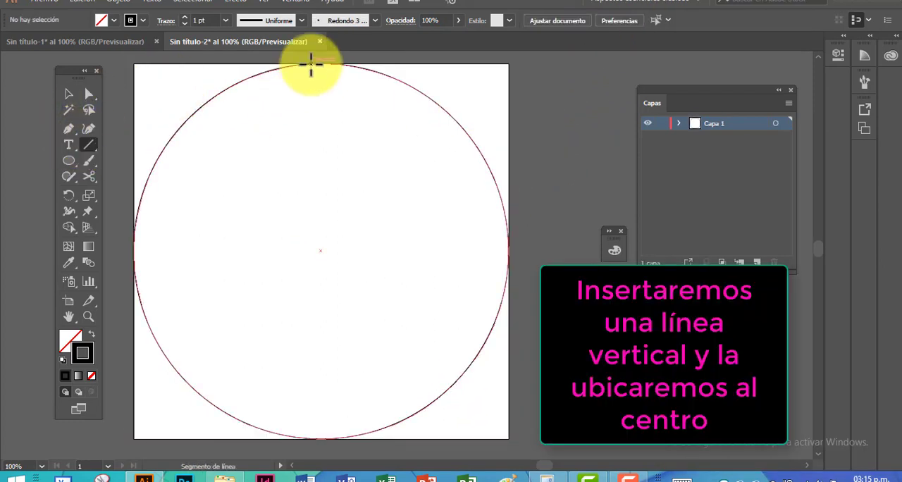
left_click(322, 65)
left_click(465, 272)
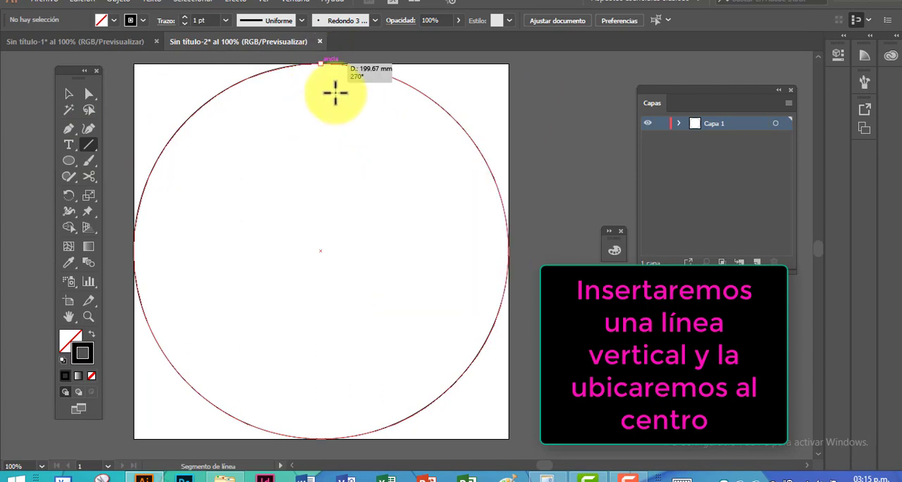
left_click_drag(321, 65, 316, 438)
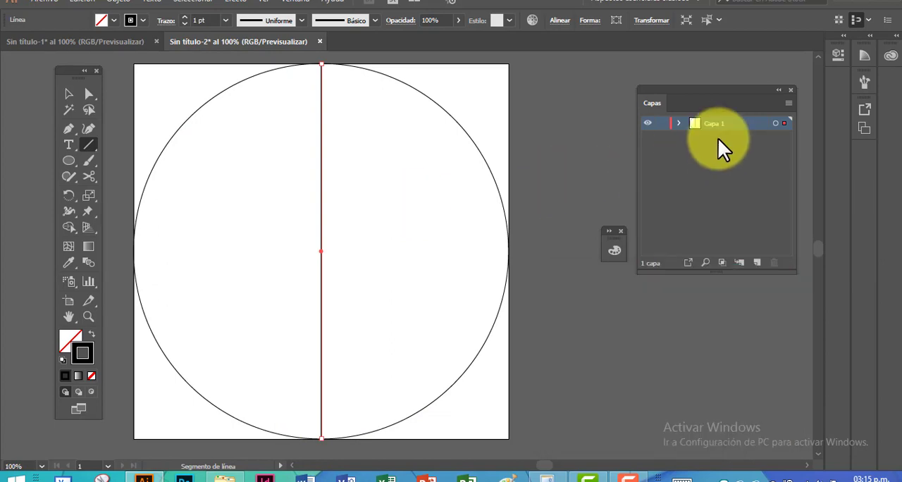
Show the Appearance panel and open a Distort & Transform > Transform effect for the vertical line
left_click(296, 3)
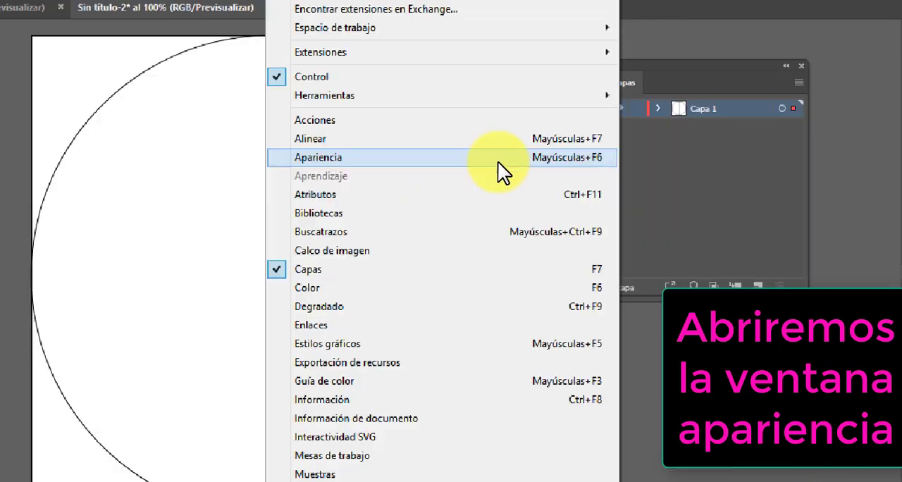
left_click(496, 159)
left_click_drag(496, 161, 509, 99)
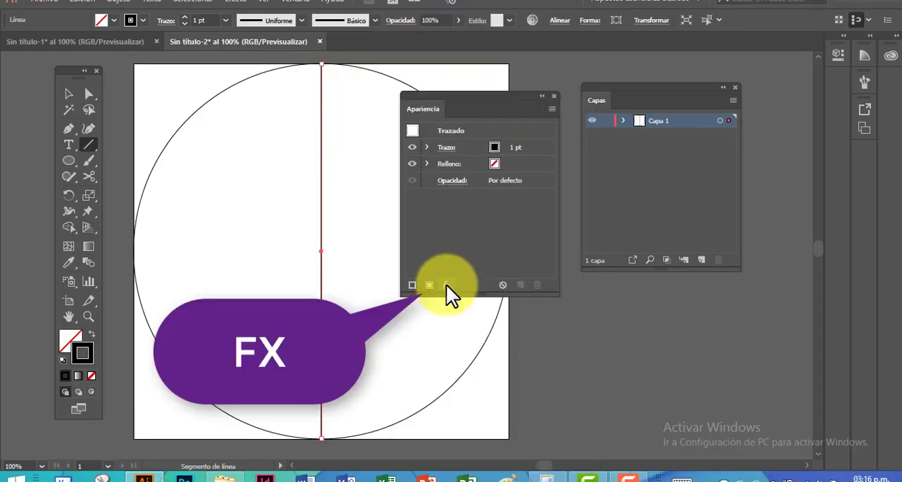
left_click(446, 285)
mouse_move(542, 223)
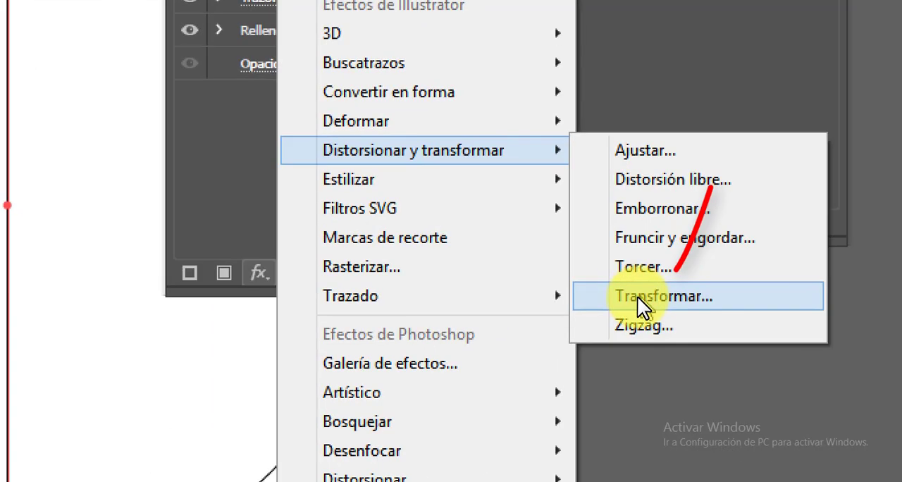
left_click(632, 295)
mouse_move(483, 50)
left_mouse_down()
mouse_move(451, 50)
mouse_move(495, 57)
left_mouse_up()
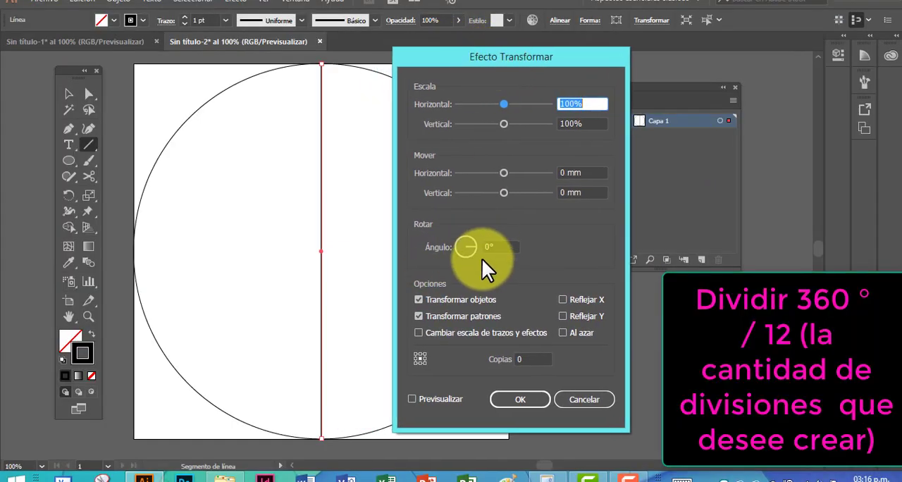
In the Calculator, divide 360 by 12 to obtain the rotation angle between divisions
left_click(546, 477)
key("Escape")
type("360 /")
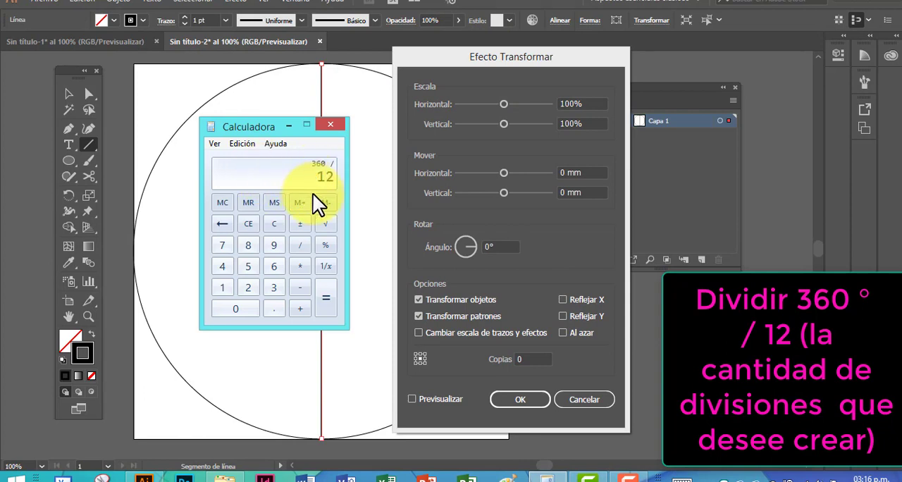
key("Return")
Set the Transform effect to a 30° angle with 11 copies and apply it to the line
left_click(489, 245)
type("30")
double_click(515, 360)
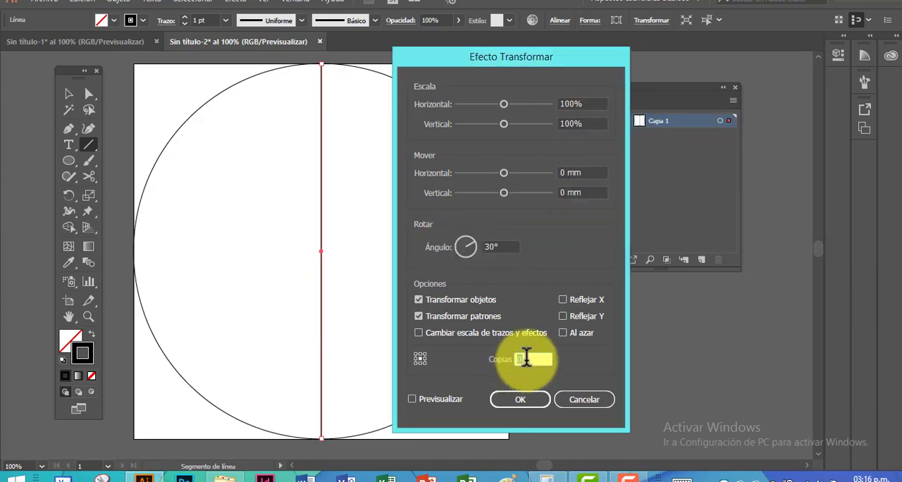
type("11")
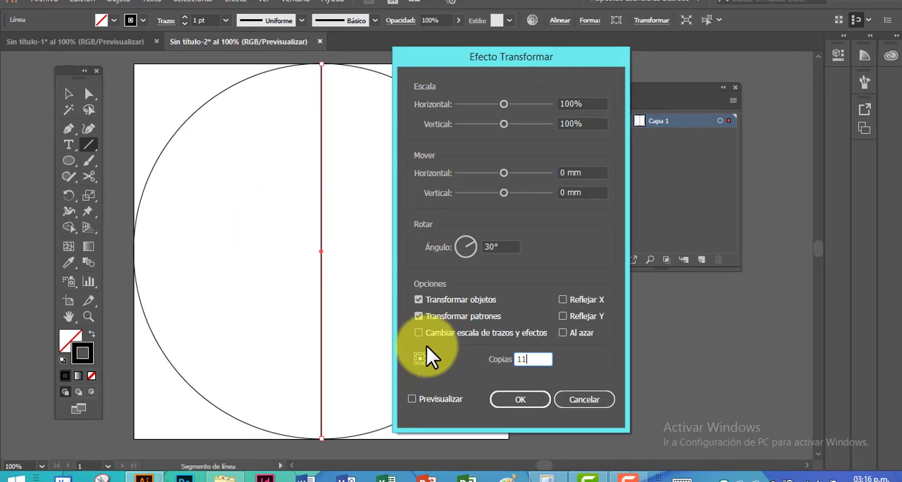
left_click(511, 399)
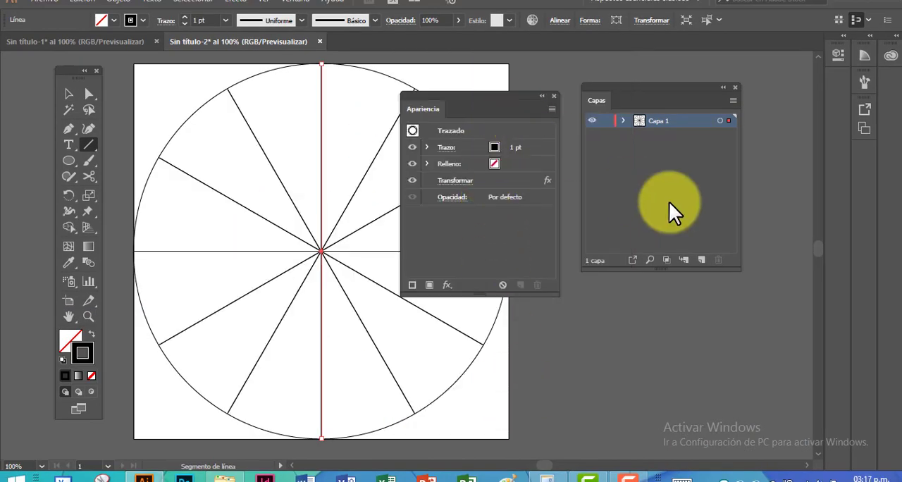
Lock the Capa 1 layer holding the guide lines and add a new layer above it
left_click_drag(513, 95, 698, 221)
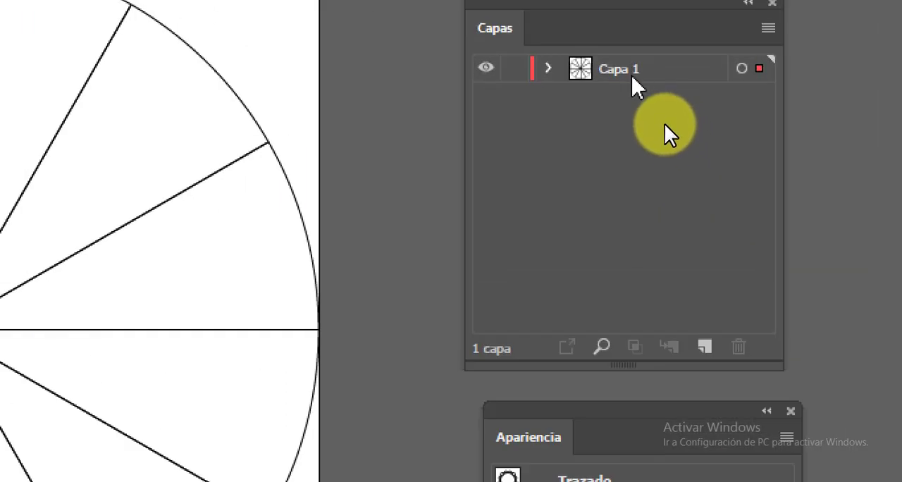
left_click(512, 68)
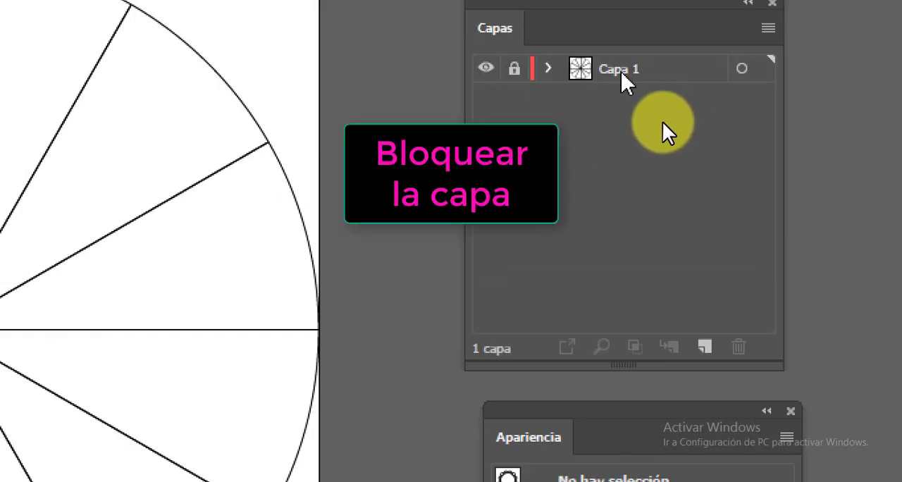
left_click(705, 346)
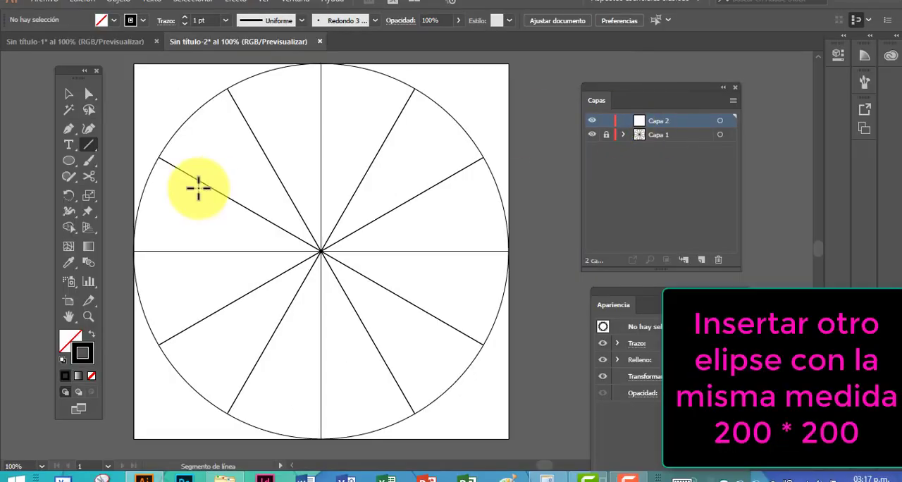
Draw a second 200 × 200 mm circle on Capa 2 and centre it on the artboard
left_click(70, 161)
left_click(196, 158)
left_click(256, 214)
left_click(71, 96)
left_click(597, 22)
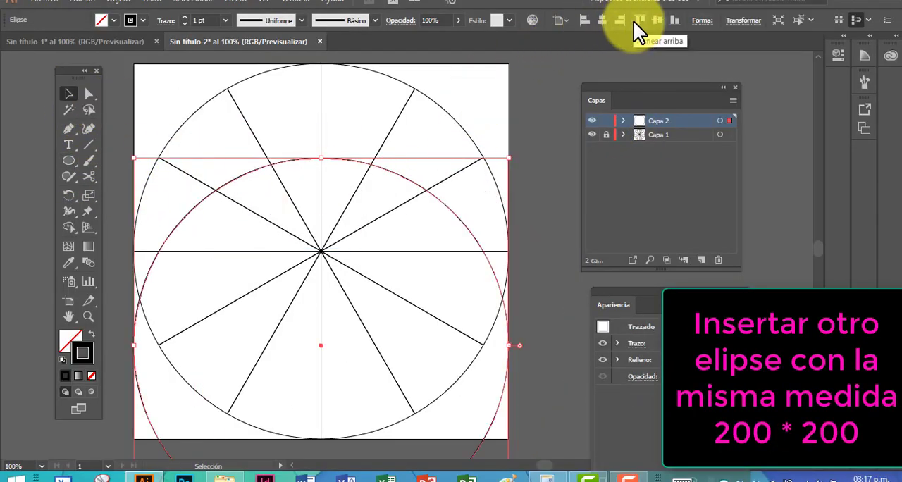
left_click(654, 21)
left_click(611, 73)
Target the whole Capa 2 layer and apply a Transform effect with a 30° angle and 11 copies
left_click_drag(620, 89, 572, 79)
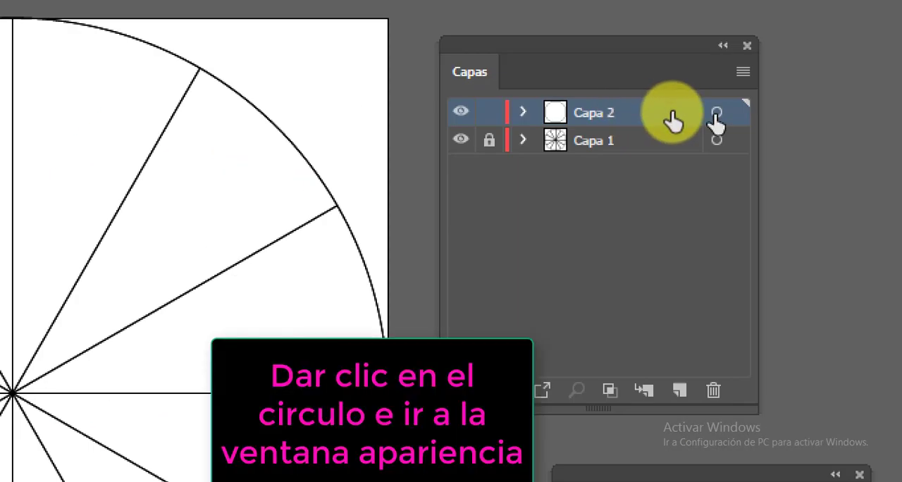
left_click(672, 110)
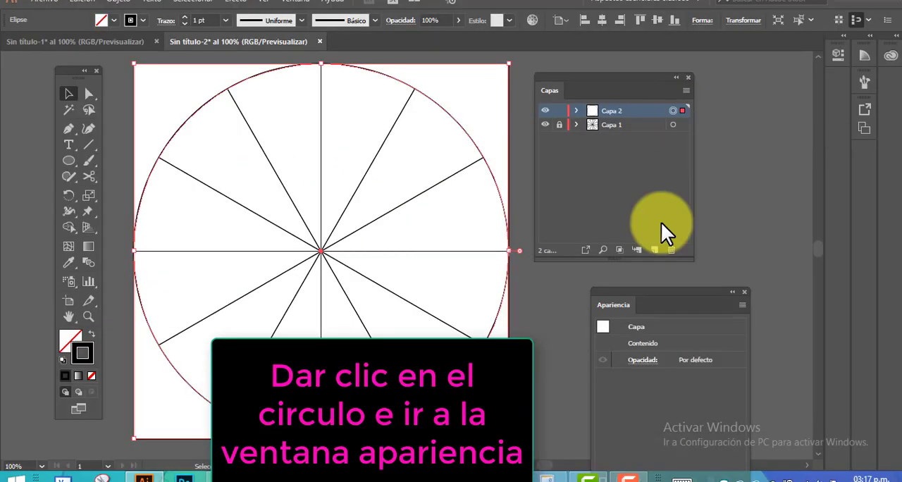
left_click_drag(707, 473, 595, 200)
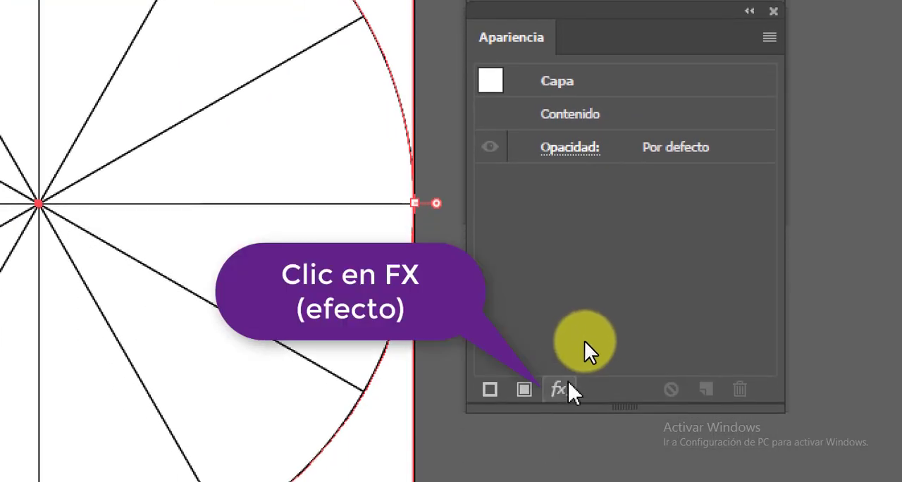
left_click(558, 473)
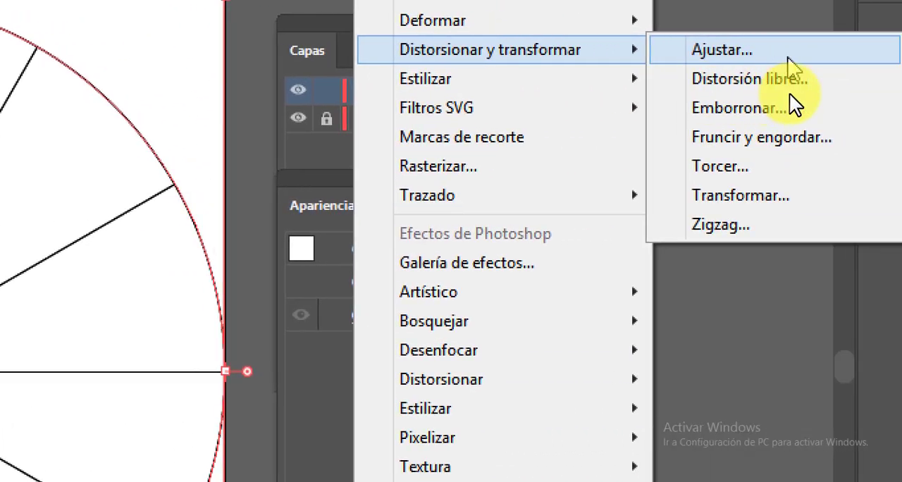
left_click(760, 197)
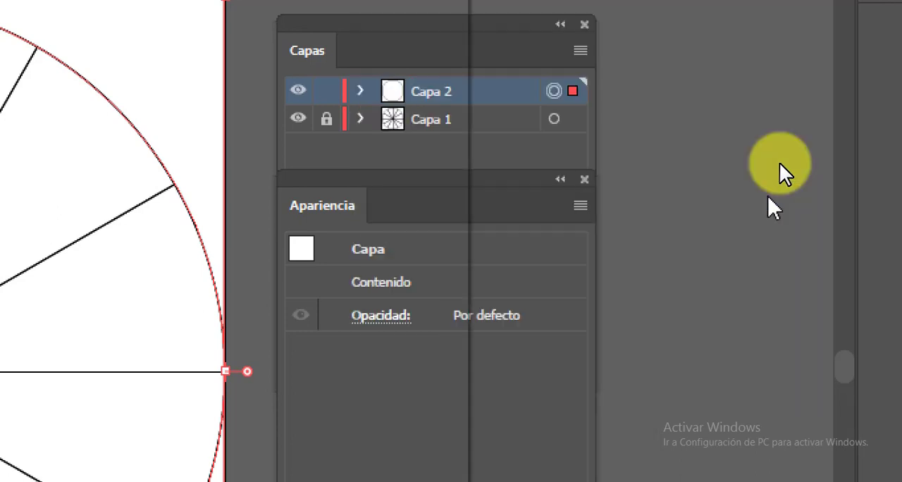
left_click(501, 246)
type("30")
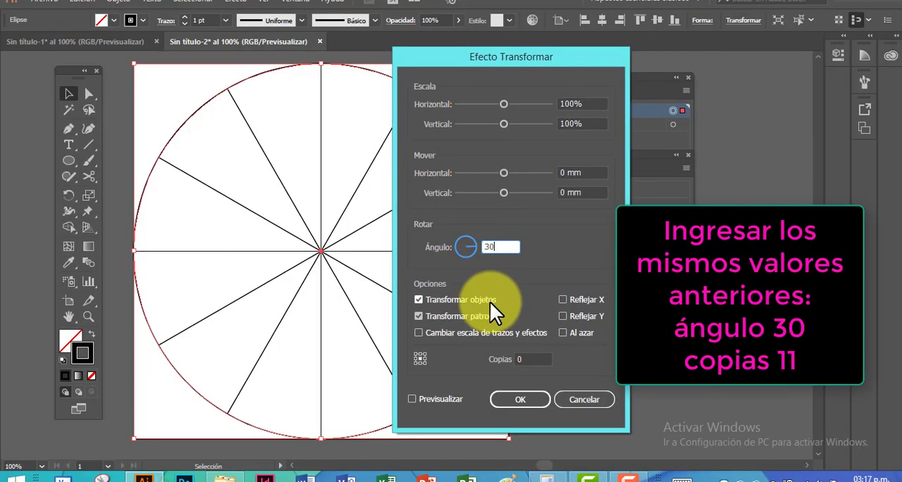
left_click(522, 359)
type("11")
left_click(516, 399)
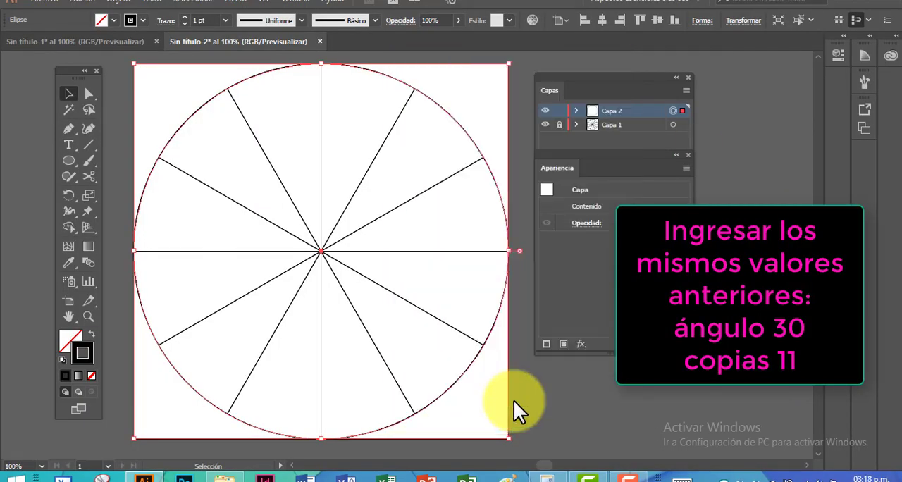
Choose the Paintbrush tool and set the stroke weight of the circle on Capa 2 to 3 pt
key("ctrl+plus")
key("ctrl+plus")
left_click_drag(394, 268, 261, 232)
key("ctrl+plus")
left_click_drag(340, 222, 246, 200)
left_click(88, 161)
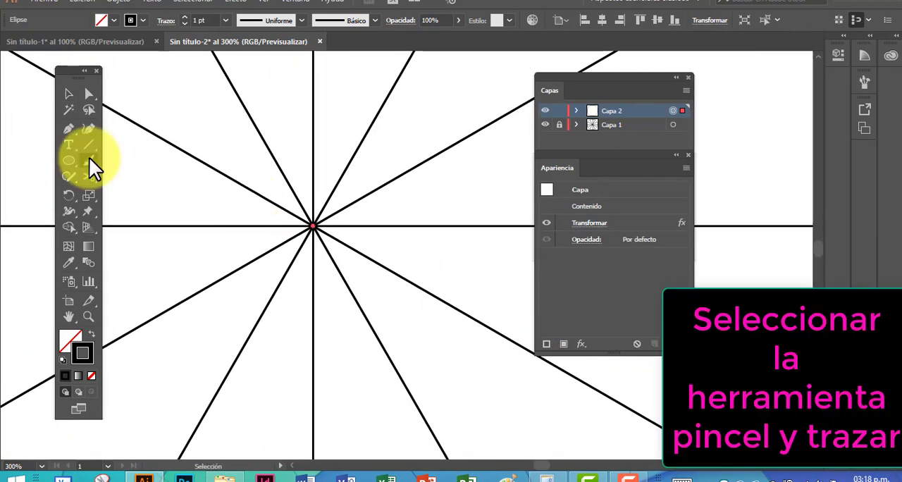
left_click(184, 16)
left_click(184, 17)
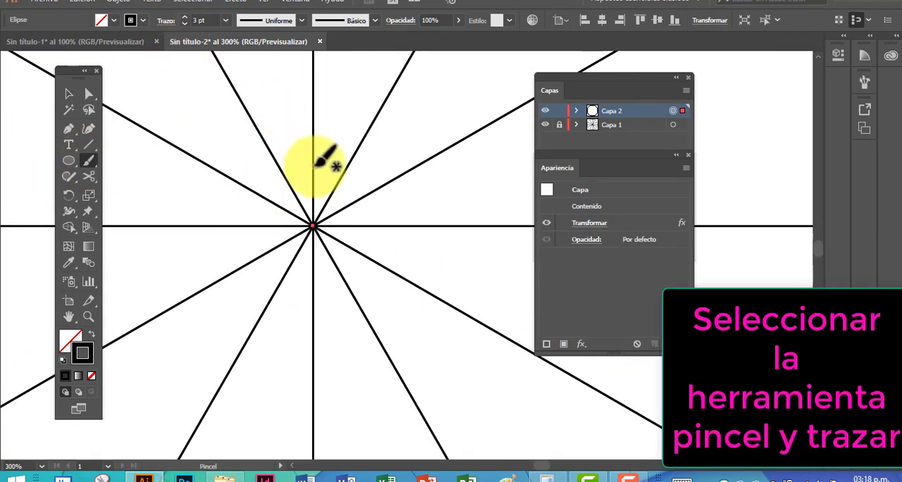
Paint a scalloped edge, a small inner dot and a ball-tipped stamen in one sector around the mandala's centre
left_click_drag(339, 171, 336, 137)
left_click(324, 186)
left_click_drag(381, 167, 364, 210)
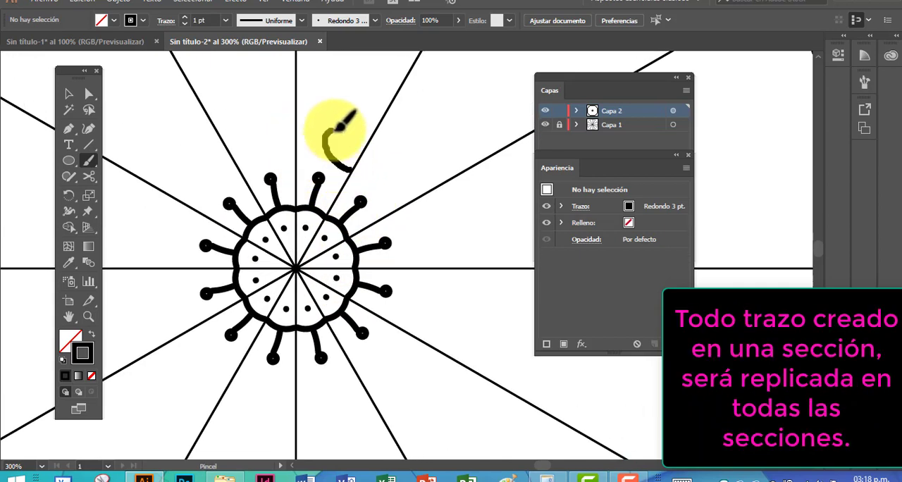
Replace the first petal attempt with a rounded petal around the stamen, and fill it with curved stripes
left_click_drag(299, 116, 296, 113)
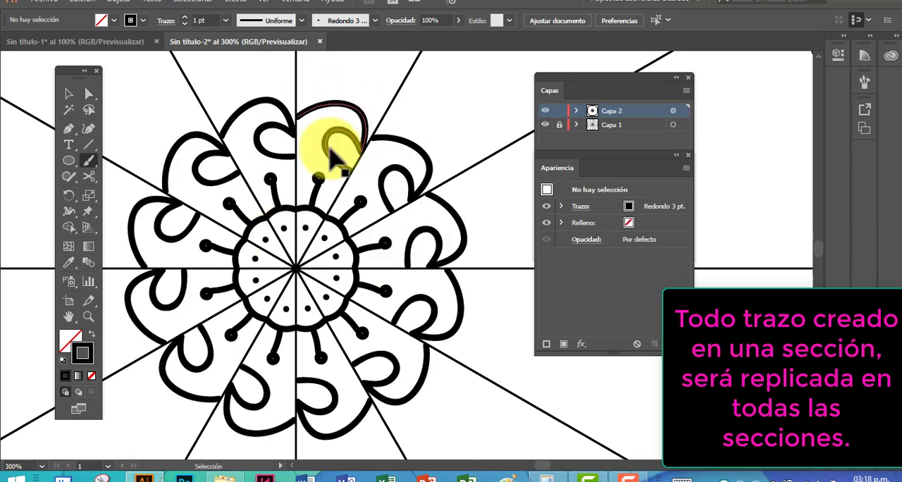
key("ctrl+z")
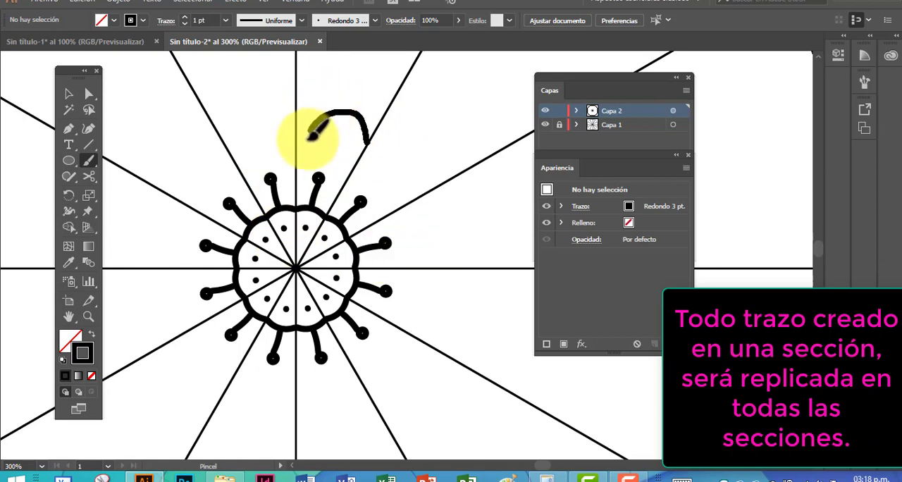
left_click_drag(300, 169, 298, 175)
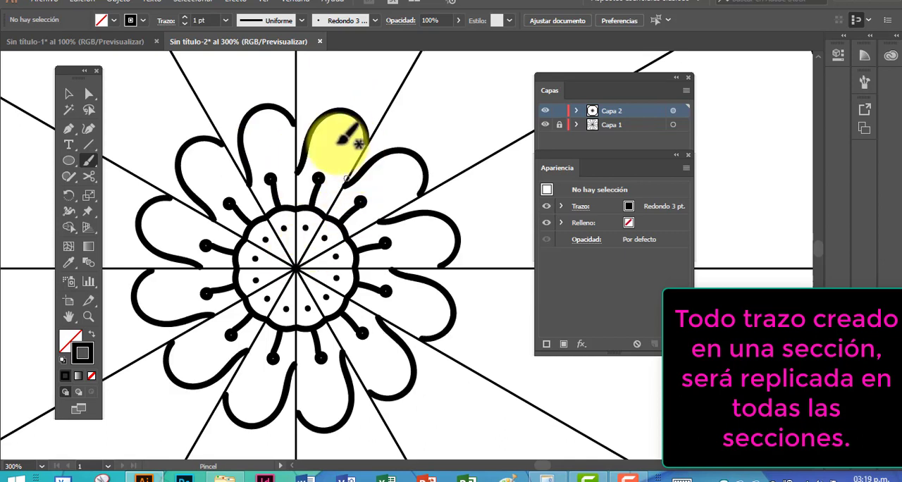
mouse_move(349, 180)
left_mouse_down()
mouse_move(317, 126)
mouse_move(348, 163)
mouse_move(322, 219)
mouse_move(330, 143)
mouse_move(318, 130)
mouse_move(339, 195)
left_mouse_up()
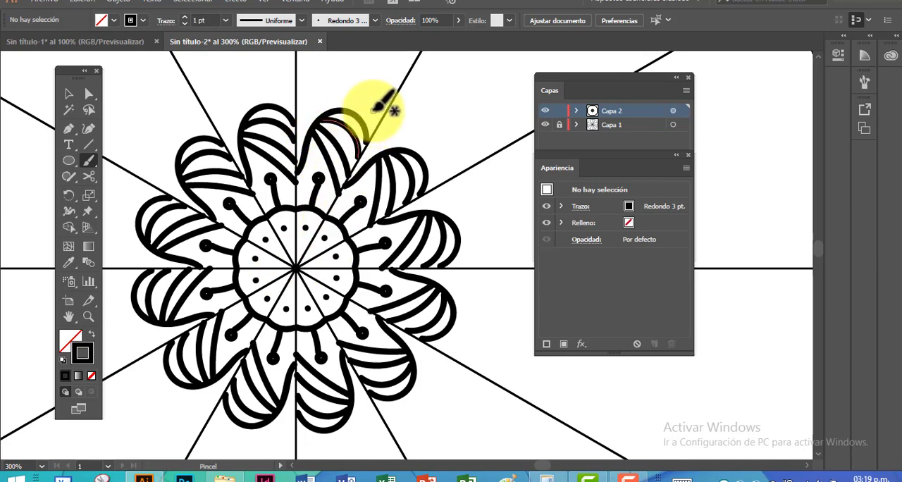
Paint a flame-shaped leaf with a central dot beyond the striped petal, and a wide arc enclosing it
left_click_drag(365, 81, 352, 114)
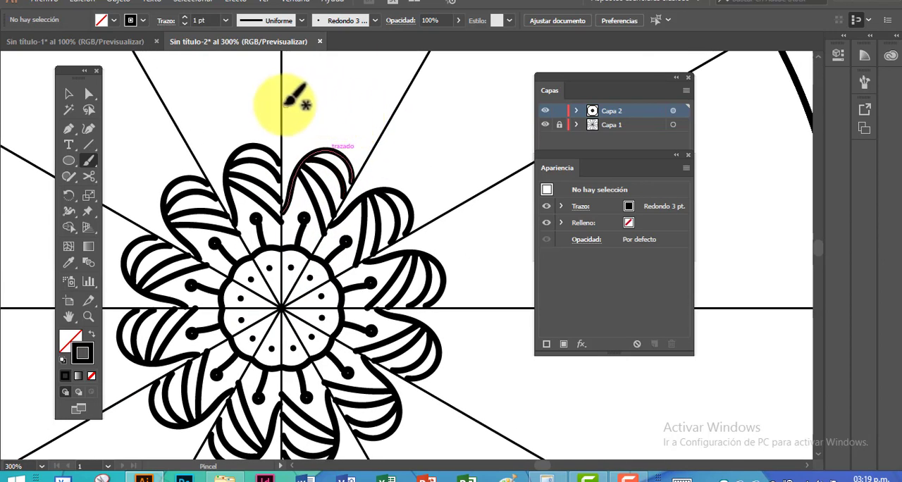
mouse_move(316, 129)
left_mouse_down()
mouse_move(333, 133)
mouse_move(348, 94)
mouse_move(342, 71)
mouse_move(336, 137)
left_mouse_up()
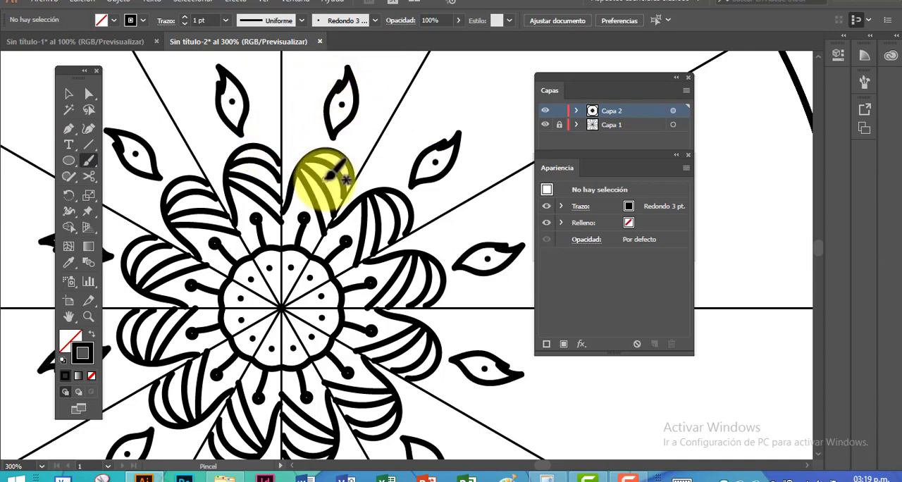
left_click_drag(352, 130, 308, 158)
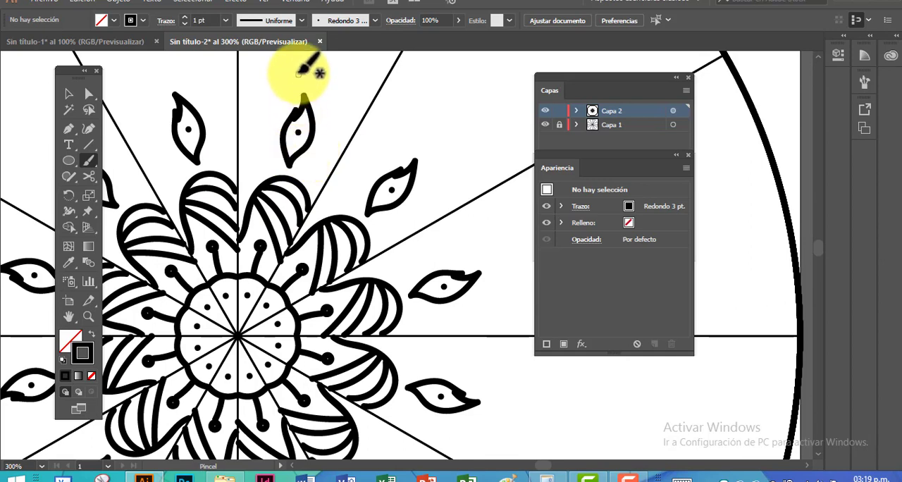
mouse_move(243, 97)
left_mouse_down()
mouse_move(273, 81)
mouse_move(303, 83)
mouse_move(356, 129)
left_mouse_up()
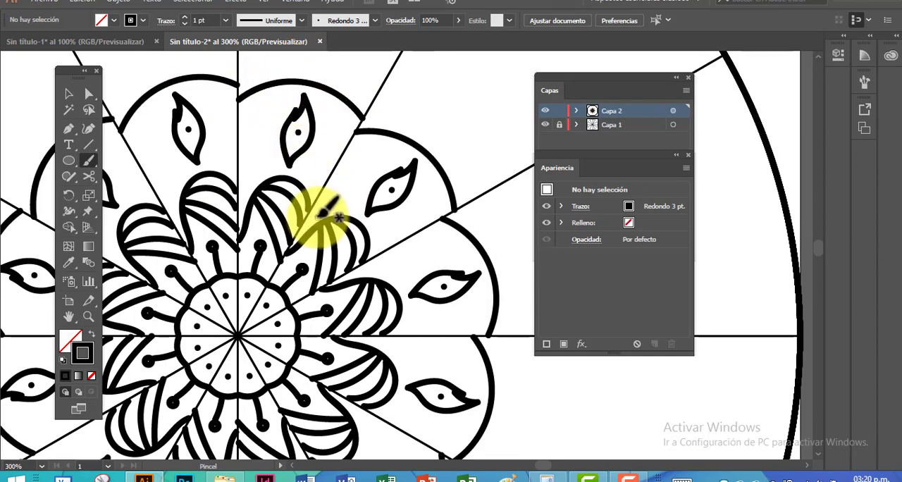
Adjust the end anchors of the wide arc around the flame-shaped leaf so that it joins the neighbouring arcs on the sector lines
left_click_drag(317, 215, 314, 183)
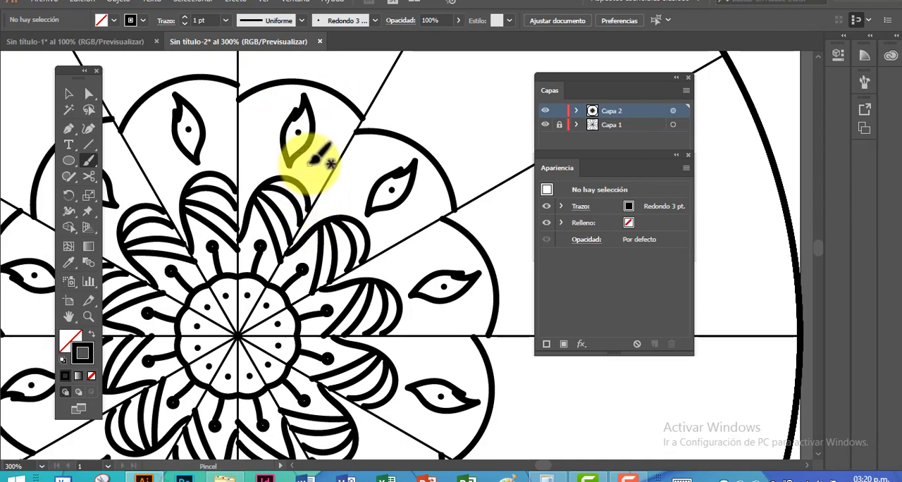
key("a")
left_click_drag(362, 121, 355, 132)
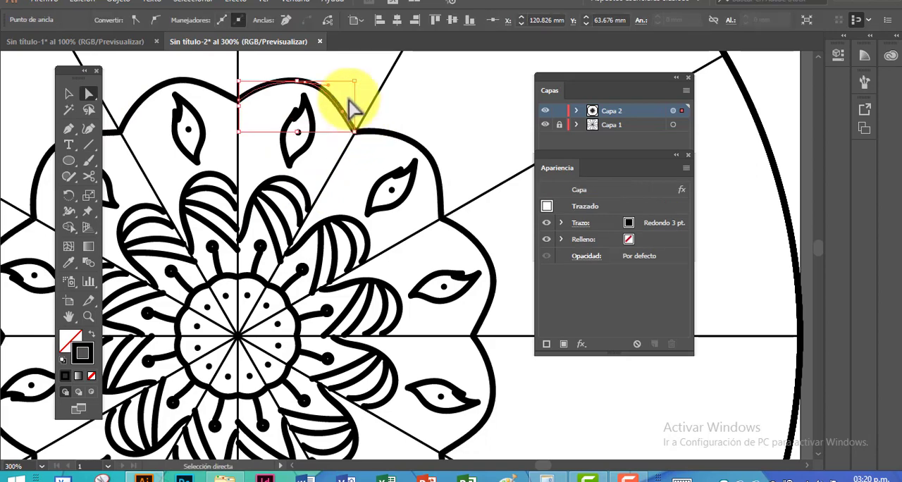
left_click(68, 92)
left_click(370, 78)
left_click_drag(370, 77, 377, 118)
Paint a second arc just outside the wide arc, and adjust its anchors so that it joins its copies on the sector lines
left_click(88, 161)
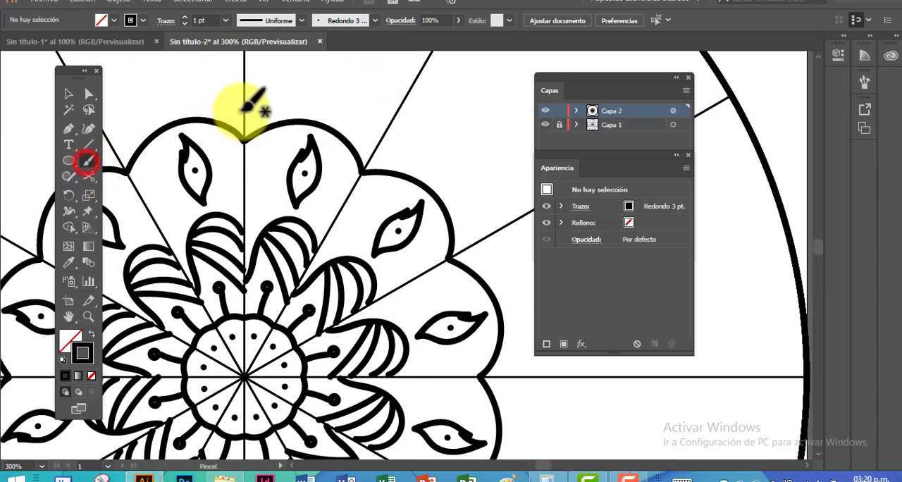
mouse_move(245, 109)
left_mouse_down()
mouse_move(332, 95)
mouse_move(391, 125)
mouse_move(378, 143)
left_mouse_up()
left_click(89, 93)
left_click_drag(343, 109, 355, 93)
left_click_drag(291, 85, 289, 81)
left_click(90, 141)
left_click(69, 94)
left_click(288, 80)
left_click(283, 71)
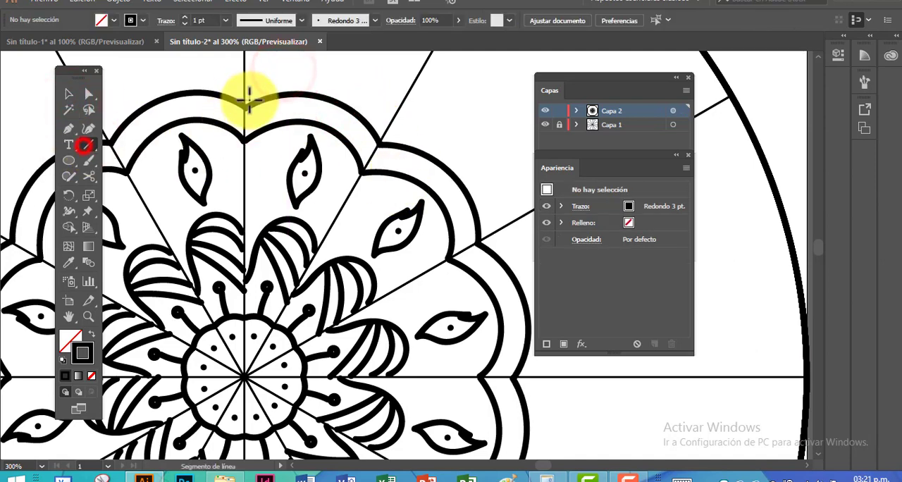
Fill the band between the two wide arcs with short radial strokes across one sector
left_click(85, 161)
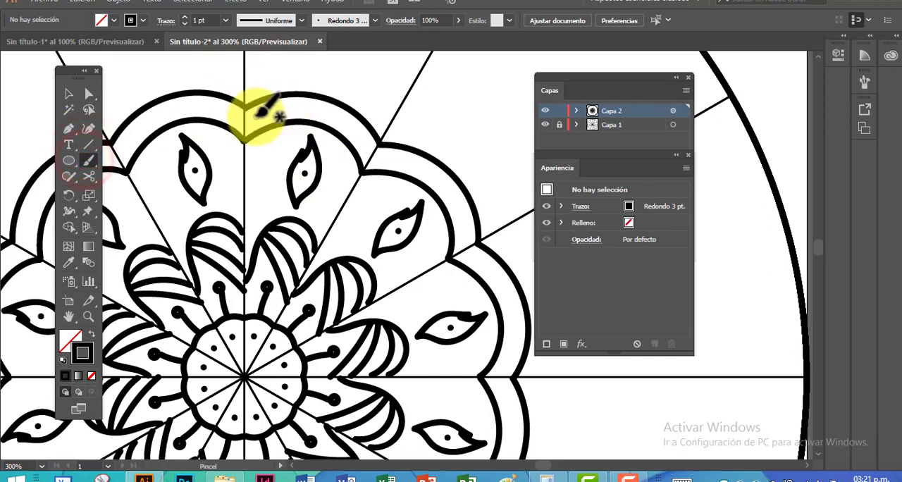
mouse_move(260, 104)
left_mouse_down()
mouse_move(284, 96)
mouse_move(284, 112)
mouse_move(303, 98)
mouse_move(320, 111)
mouse_move(328, 104)
mouse_move(339, 131)
left_mouse_up()
left_click_drag(366, 128, 353, 145)
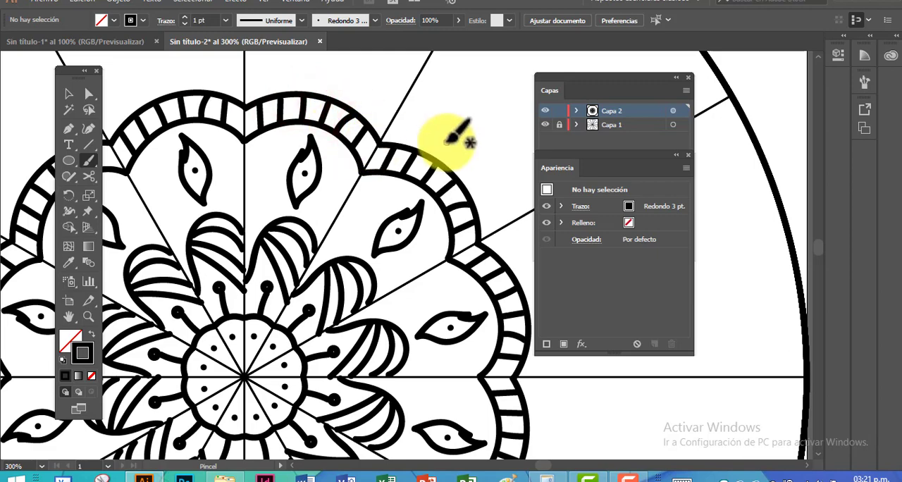
mouse_move(408, 164)
left_mouse_down()
mouse_move(374, 173)
mouse_move(399, 214)
left_mouse_up()
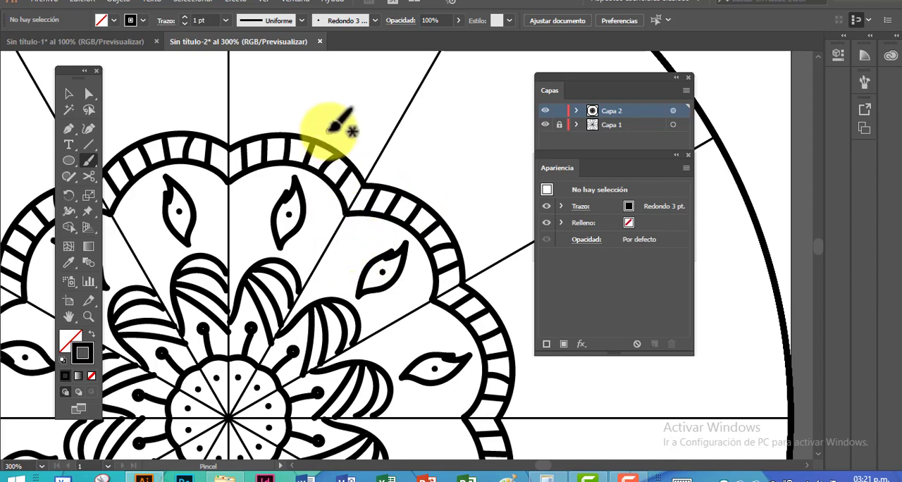
Paint three concentric arches standing on the outer edge of the striped band
mouse_move(279, 84)
left_mouse_down()
mouse_move(312, 165)
mouse_move(323, 169)
left_mouse_up()
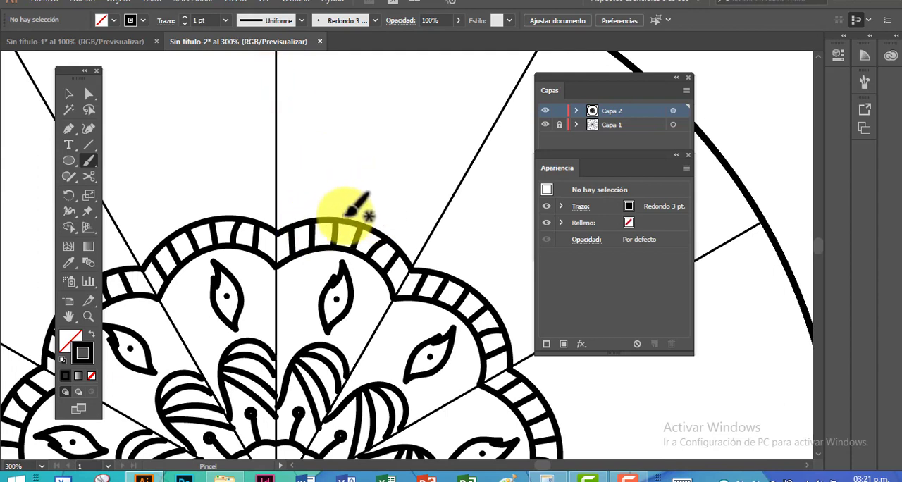
mouse_move(336, 217)
left_mouse_down()
mouse_move(375, 216)
mouse_move(372, 224)
mouse_move(316, 219)
mouse_move(329, 170)
mouse_move(394, 180)
mouse_move(392, 241)
left_mouse_up()
mouse_move(290, 226)
left_mouse_down()
mouse_move(316, 154)
mouse_move(352, 131)
mouse_move(426, 188)
mouse_move(414, 255)
left_mouse_up()
Smooth the outermost arch by deleting the extra anchor point on its side and pulling out the curve handle at its crown
left_click(88, 95)
left_click(309, 160)
left_click(89, 127)
left_click(66, 131)
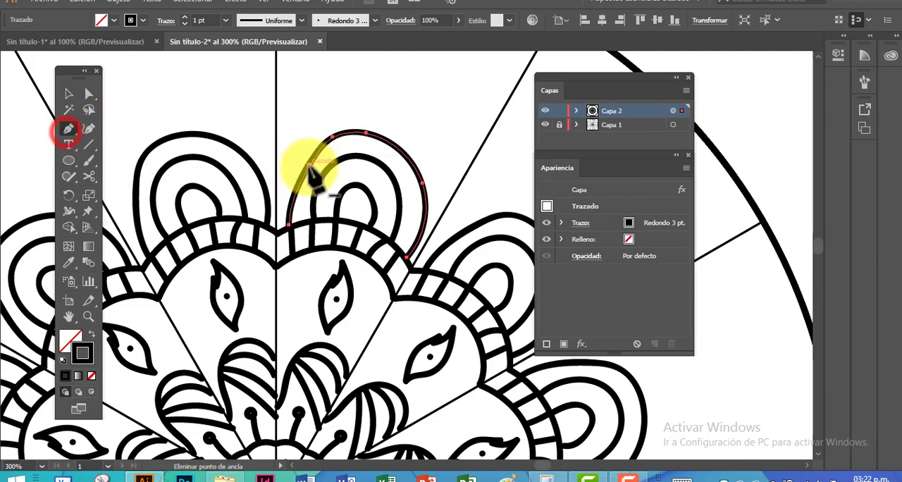
left_click(309, 166)
left_click(89, 94)
left_click_drag(355, 130, 300, 138)
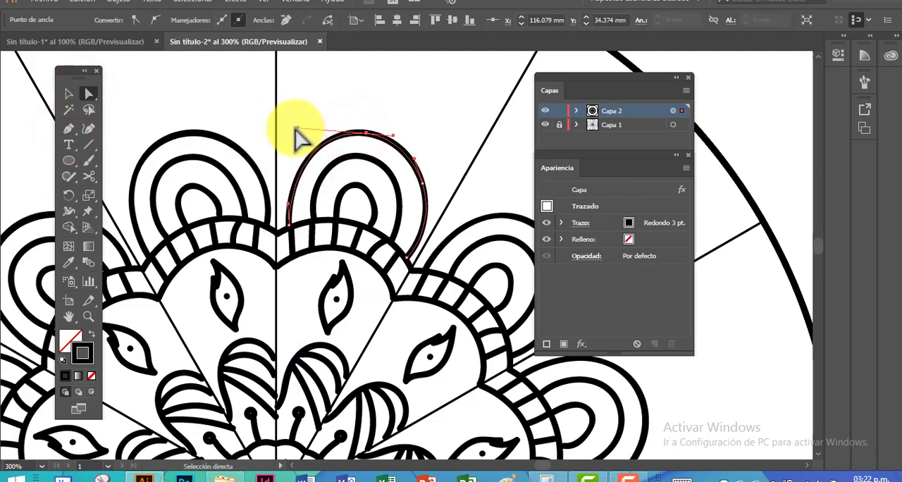
left_click(68, 94)
left_click(327, 93)
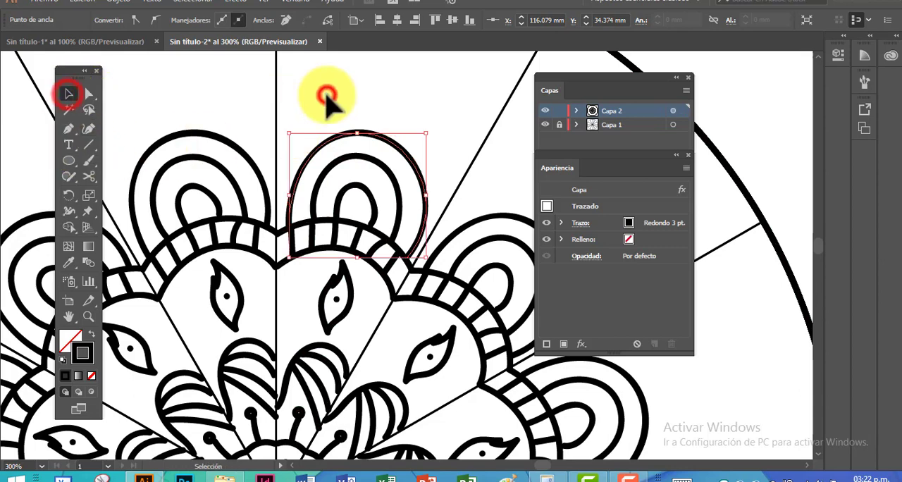
Paint a large arc over the concentric arches from sector line to sector line, and align its ends and curve with the neighbouring copies
left_click(88, 160)
mouse_move(276, 156)
left_mouse_down()
mouse_move(369, 96)
mouse_move(442, 147)
mouse_move(460, 185)
left_mouse_up()
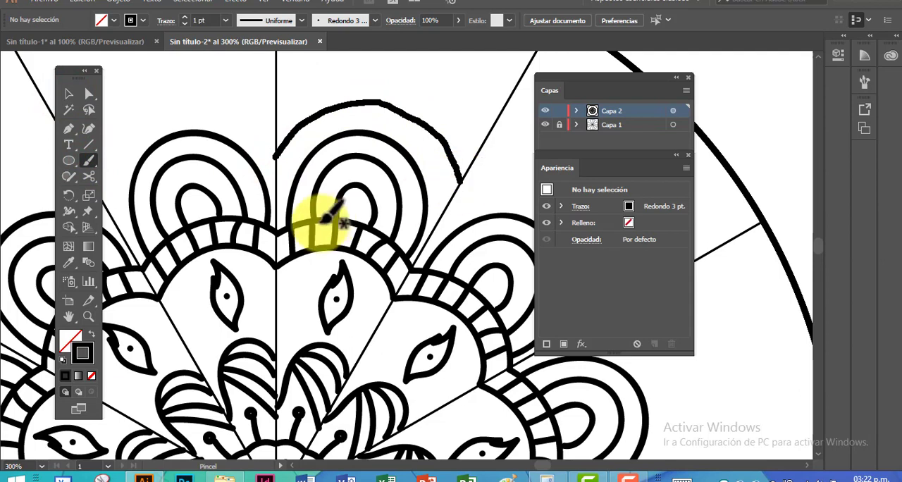
left_click(88, 94)
left_click(277, 156)
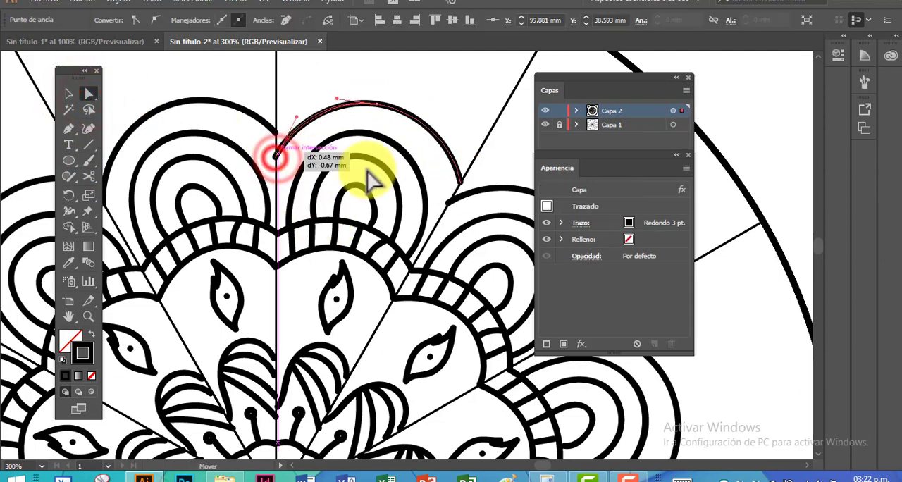
left_click_drag(458, 183, 451, 197)
left_click_drag(461, 167, 450, 153)
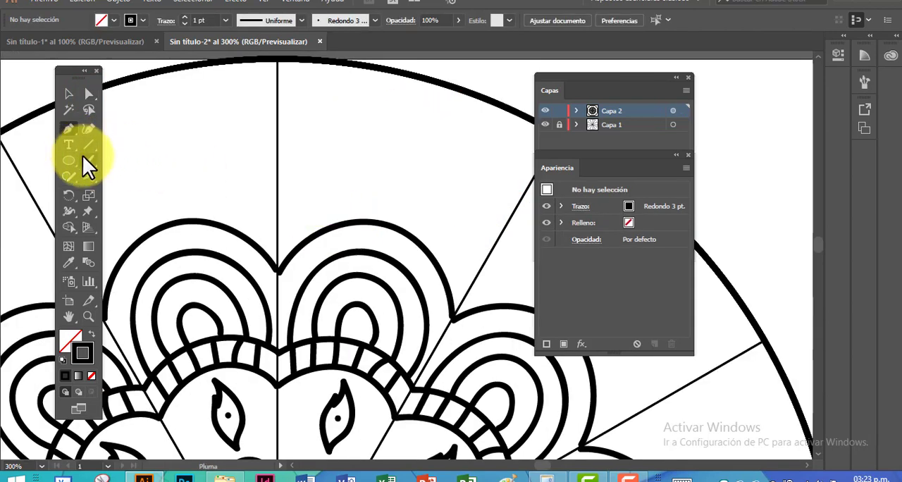
Paint a pointed tip rising from the large arc over the concentric arches
left_click(88, 161)
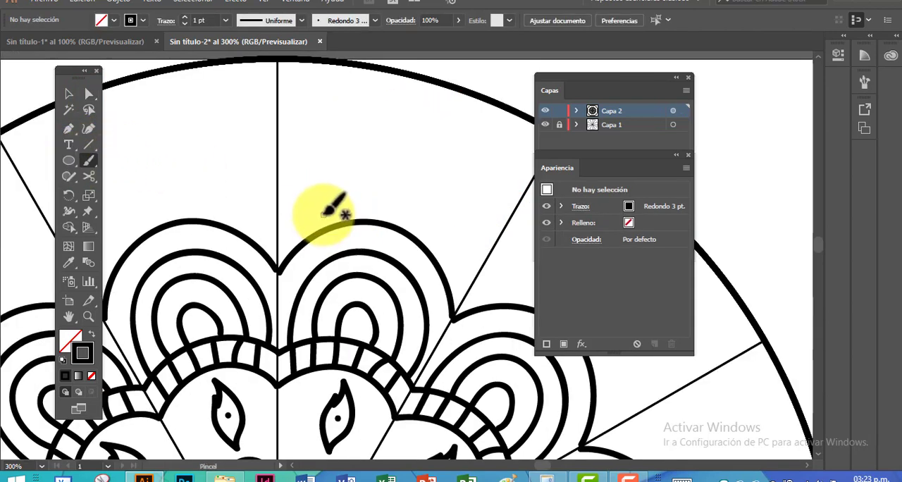
mouse_move(319, 229)
left_mouse_down()
mouse_move(410, 163)
mouse_move(425, 230)
left_mouse_up()
left_click_drag(450, 273, 449, 277)
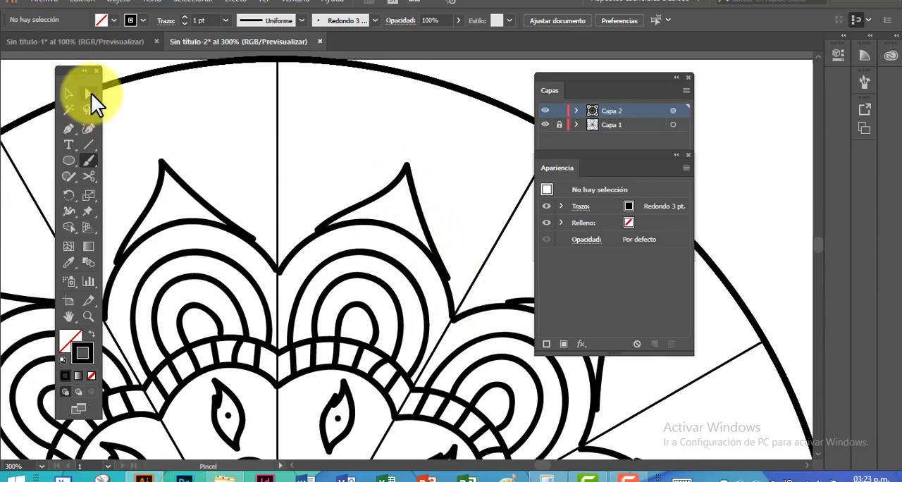
Move the two ends of the pointed tip onto the large arc, and delete the extra anchor point on its longer side
left_click(89, 93)
left_click_drag(317, 229, 312, 236)
left_click_drag(448, 278, 453, 258)
left_click(69, 128)
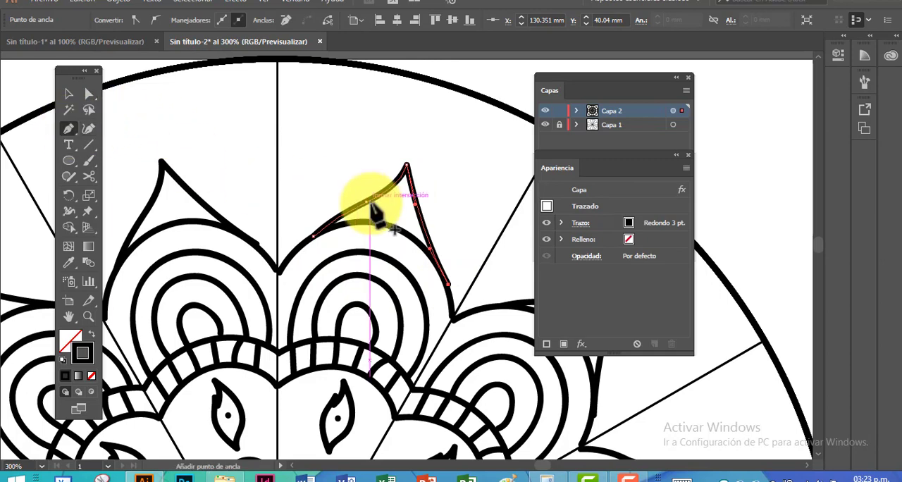
left_click(365, 202)
left_click(429, 248)
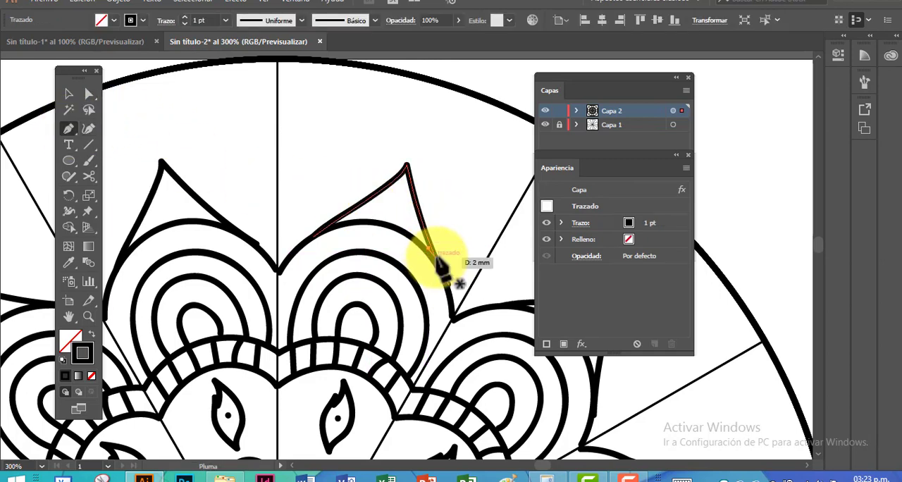
Reshape both sides of the pointed tip with its anchors and curve handles so that they blend into the large arc
left_click(88, 94)
left_click(408, 173)
mouse_move(445, 284)
left_mouse_down()
mouse_move(478, 268)
mouse_move(446, 288)
left_mouse_up()
key("ctrl+z")
left_click_drag(425, 256, 437, 252)
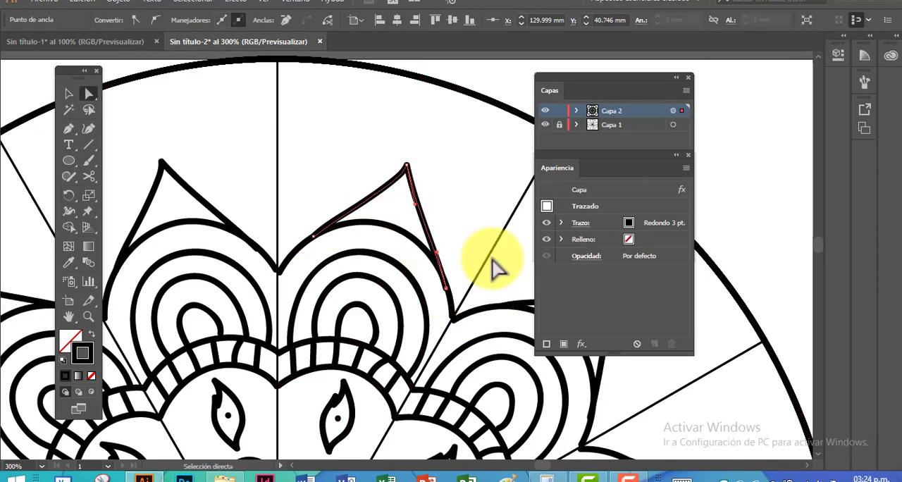
left_click_drag(341, 226, 334, 226)
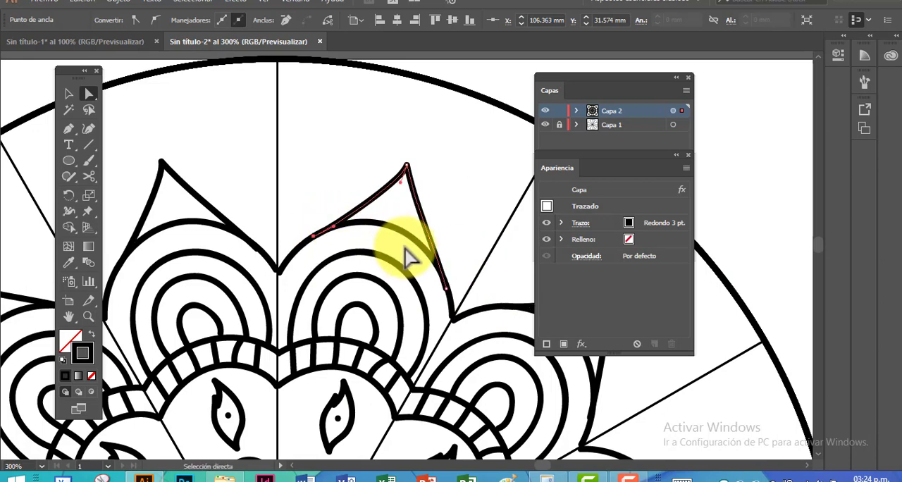
left_click(469, 202)
Move the Capas and Apariencia panels clear of the drawing, and paint a larger pointed outline around the tip from sector line to sector line
key("ctrl+plus")
left_click_drag(479, 269, 443, 238)
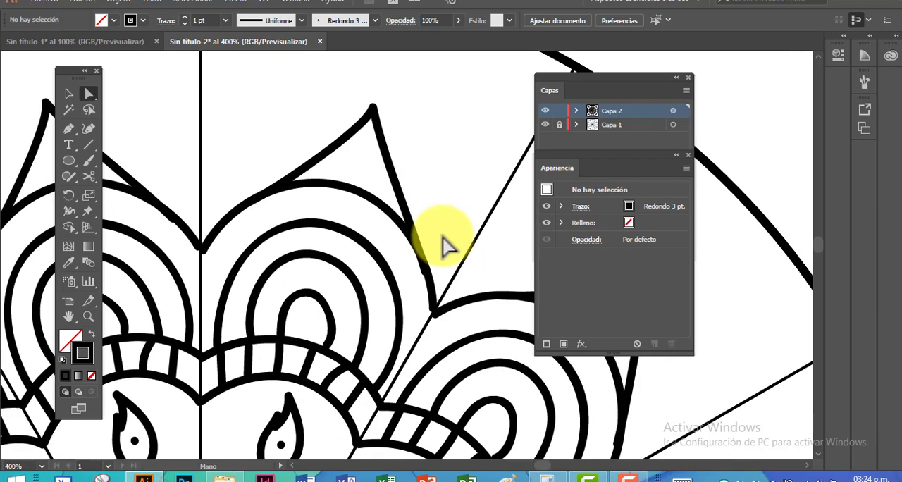
key("b")
key("ctrl+plus")
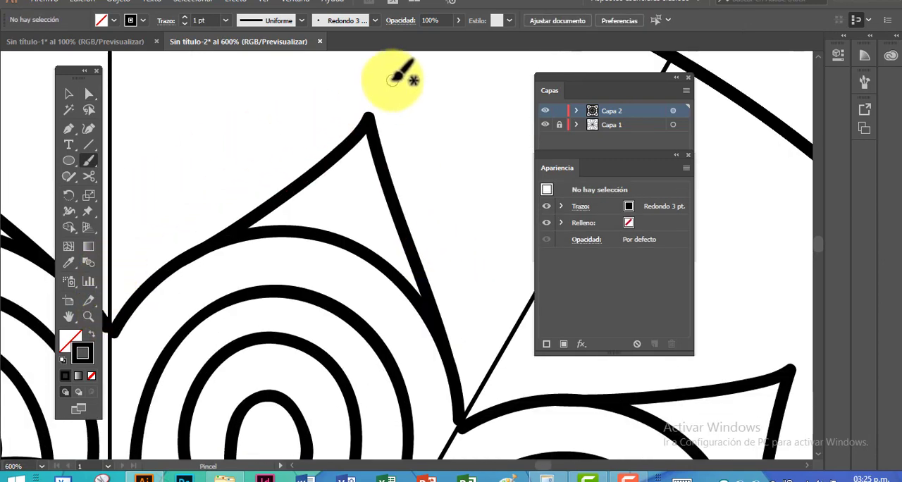
left_click_drag(397, 89, 371, 125)
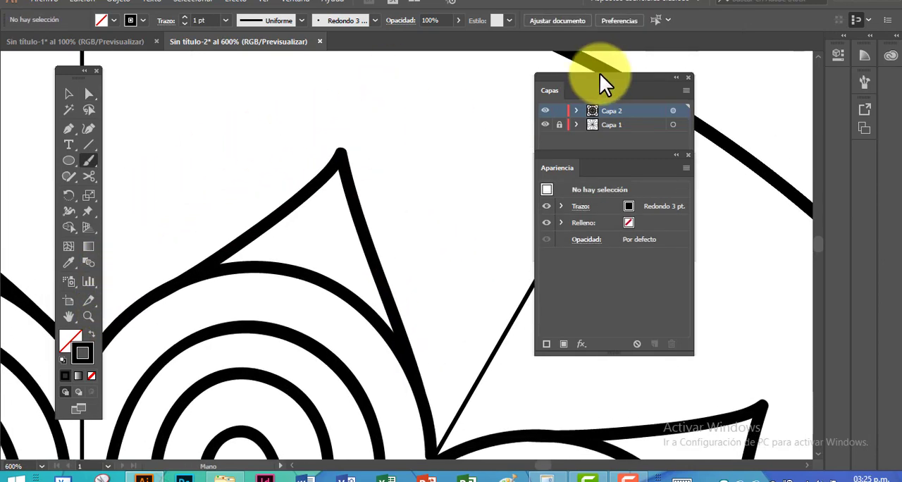
left_click_drag(600, 77, 693, 80)
left_click_drag(584, 155, 692, 193)
mouse_move(263, 166)
left_mouse_down()
mouse_move(323, 141)
mouse_move(314, 151)
left_mouse_up()
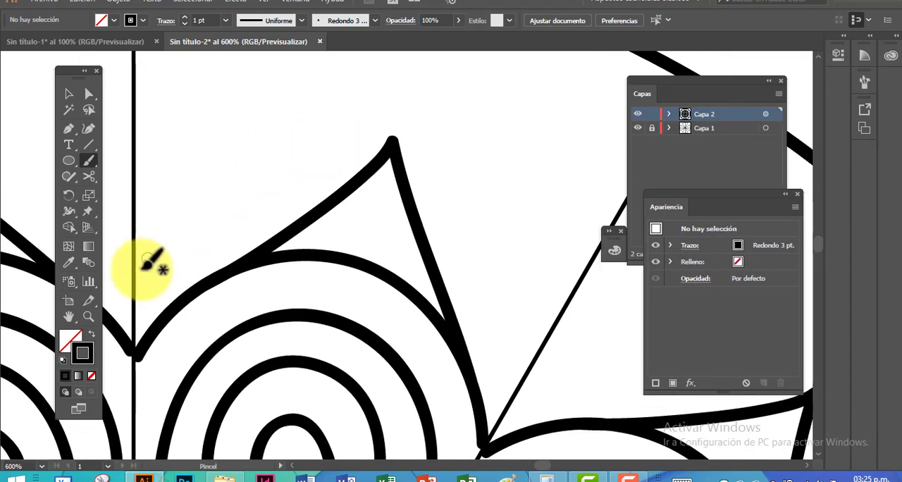
mouse_move(134, 279)
left_mouse_down()
mouse_move(304, 155)
mouse_move(443, 79)
mouse_move(449, 131)
mouse_move(530, 372)
left_mouse_up()
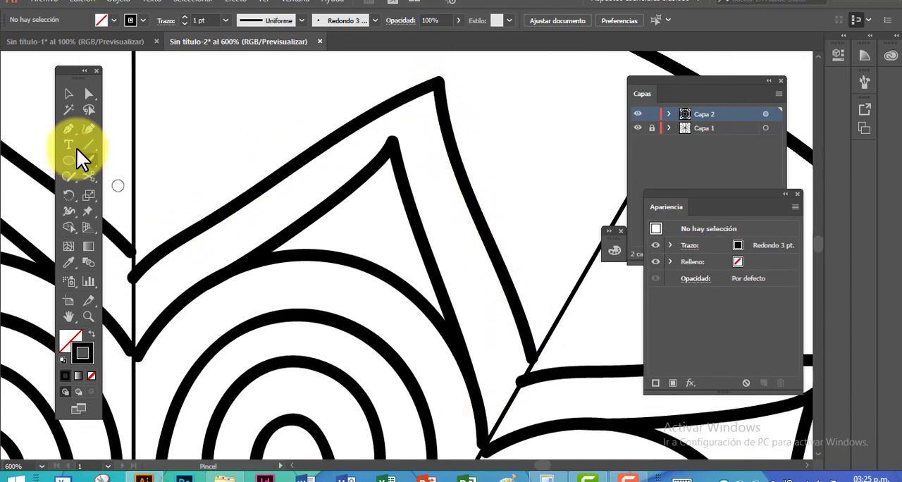
Reposition the apex of the outer pointed outline, adjust its curves, and place both ends on the sector lines
left_click(89, 94)
left_click(438, 85)
mouse_move(439, 85)
left_mouse_down()
mouse_move(346, 111)
mouse_move(348, 149)
left_mouse_up()
left_click_drag(427, 71, 419, 66)
left_click_drag(426, 164, 388, 189)
left_click_drag(129, 277, 165, 303)
left_click_drag(532, 359, 517, 386)
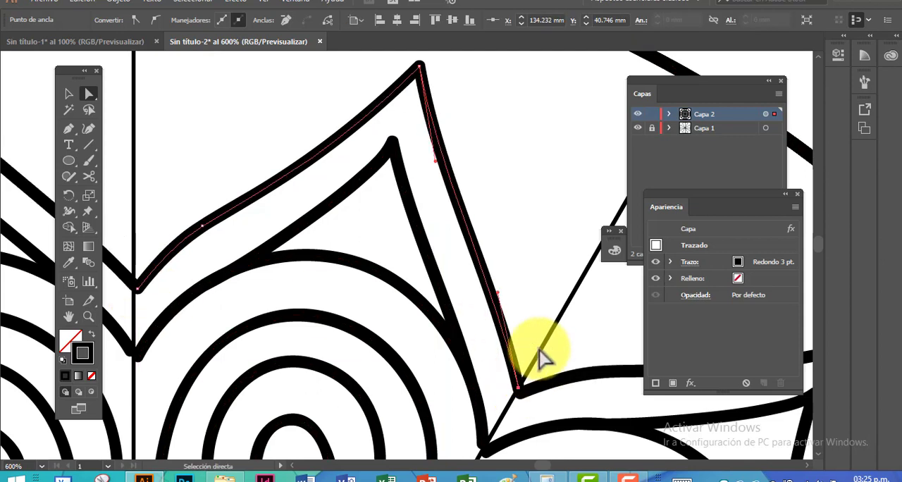
Delete the extra anchor point on the outer outline's long side, and straighten its sides with the curve handles
left_click(138, 288)
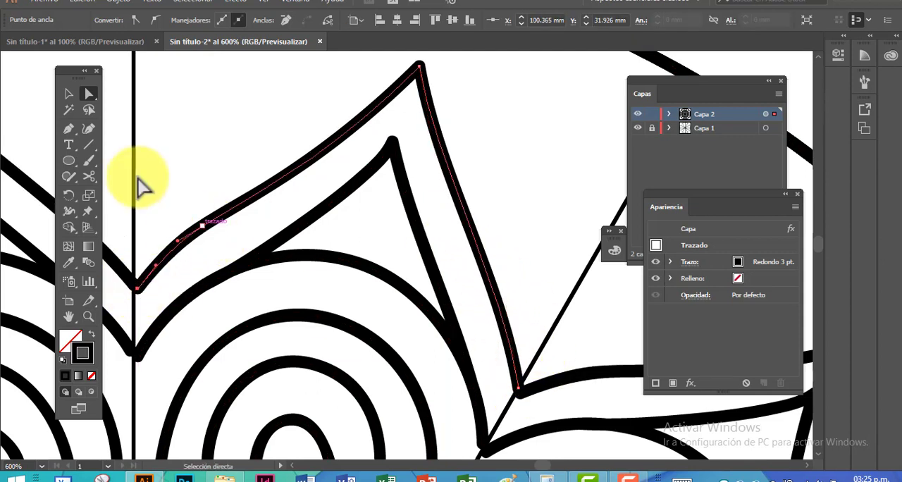
key("p")
left_click(202, 226)
left_click(88, 94)
left_click(158, 275)
left_click_drag(426, 157, 414, 152)
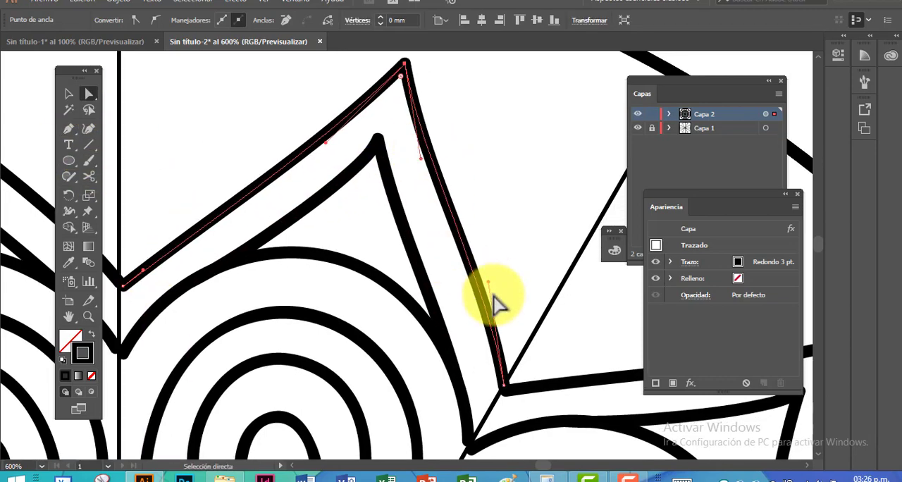
left_click_drag(414, 69, 400, 115)
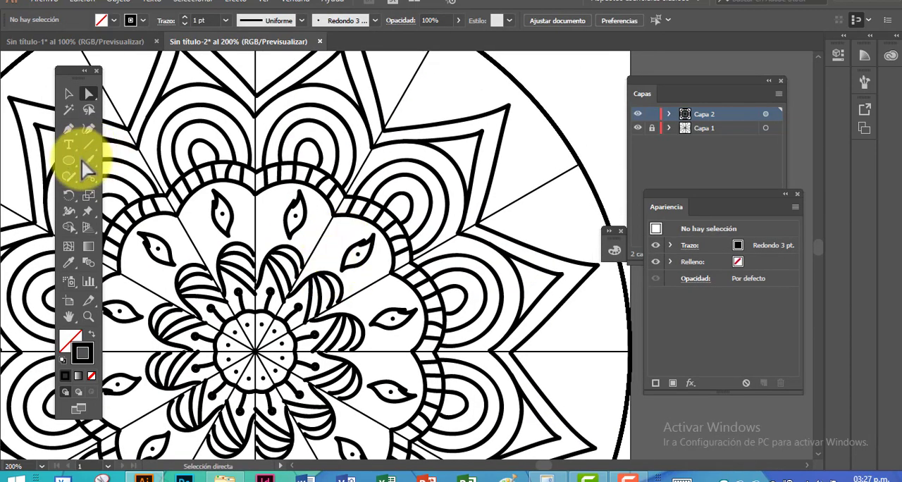
Paint small dots inside the pointed tips, in the centre of the arches and around the flame-shaped leaf
left_click(84, 161)
left_click(491, 125)
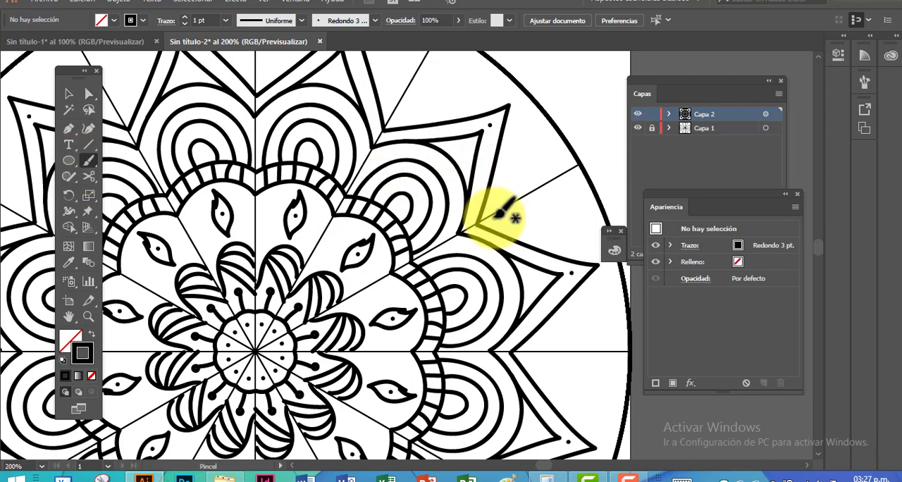
left_click(459, 153)
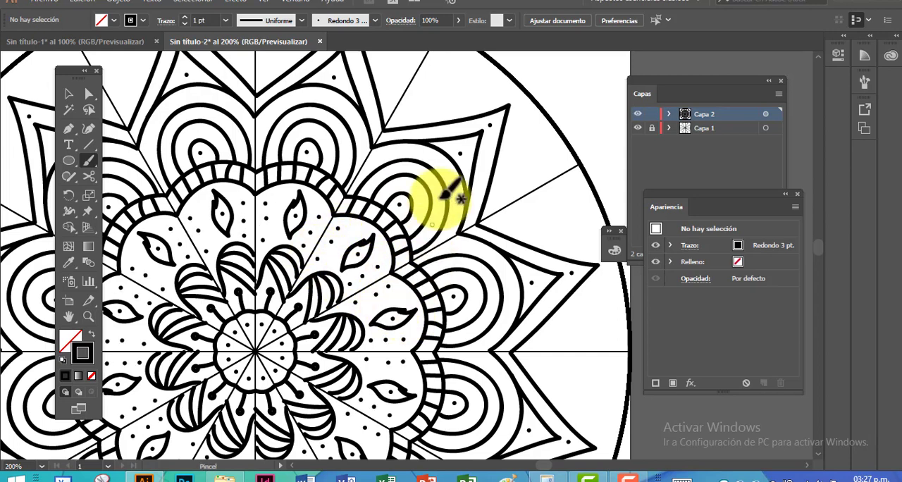
left_click_drag(444, 186, 401, 287)
Draw small black-filled squares without a stroke in the outer ring, two per sector, between the pointed outlines and the outer circle
left_click(71, 163)
left_click(121, 208)
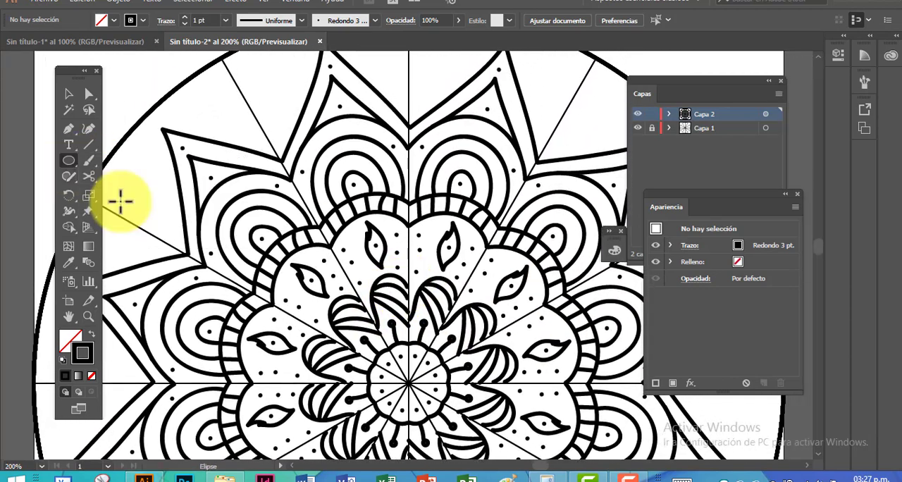
left_click_drag(209, 106, 138, 185)
left_click(68, 94)
key("ctrl+minus")
left_click_drag(461, 268, 218, 171)
right_click(295, 176)
left_click(284, 170)
left_click_drag(285, 169, 496, 319)
left_click_drag(437, 254, 265, 145)
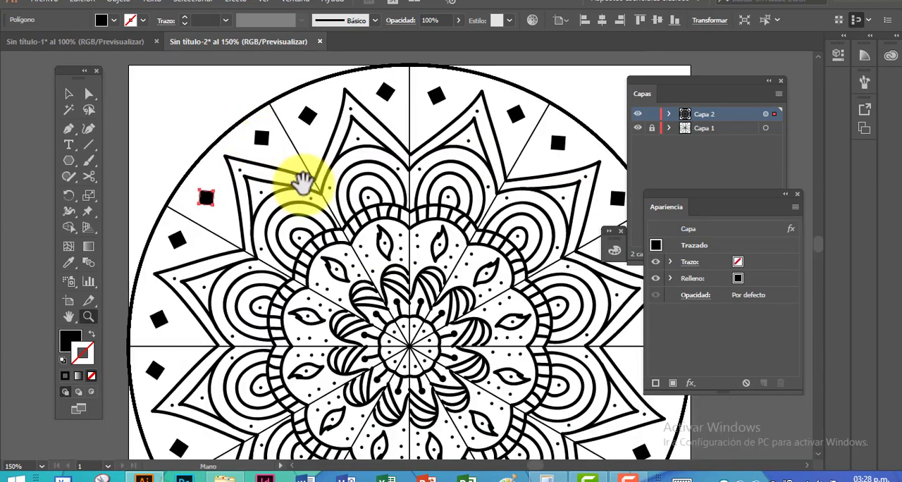
Examine the whole mandala and the squares in its outer ring
left_click_drag(372, 226, 343, 174)
left_click(341, 165, "alt")
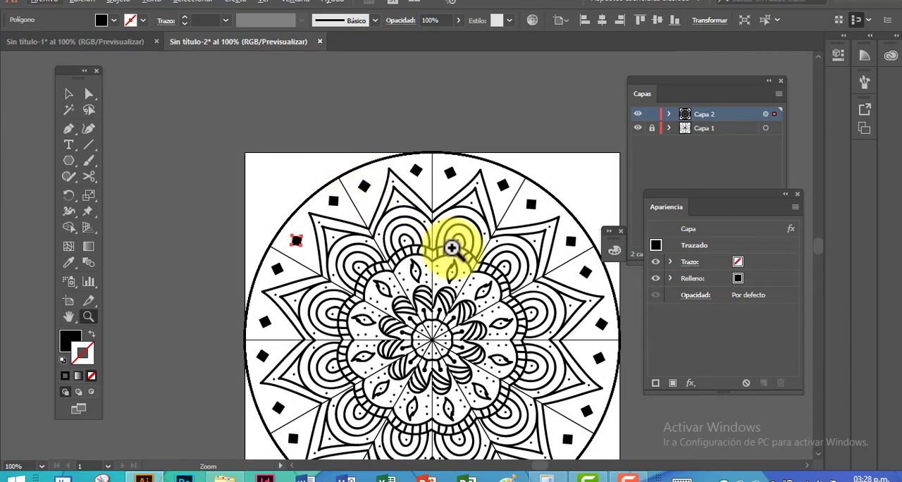
left_click_drag(443, 237, 358, 185)
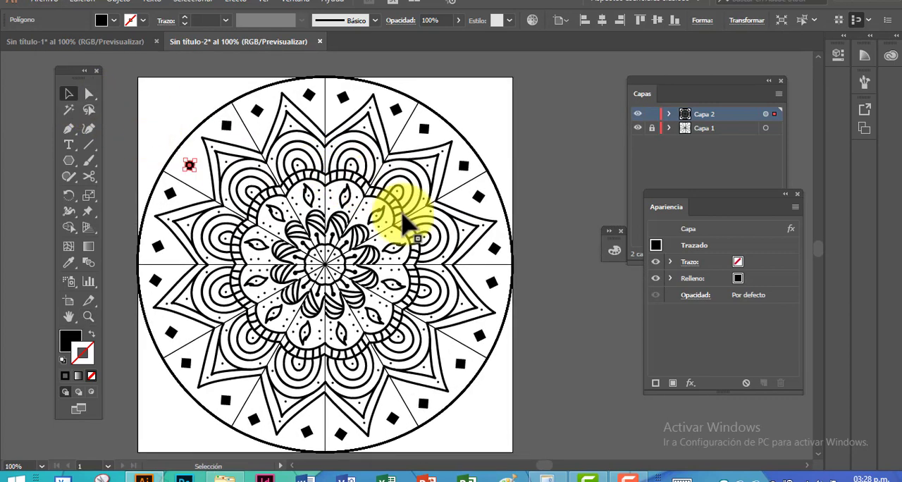
key("ctrl+plus")
key("ctrl+plus")
left_click_drag(402, 242, 206, 243)
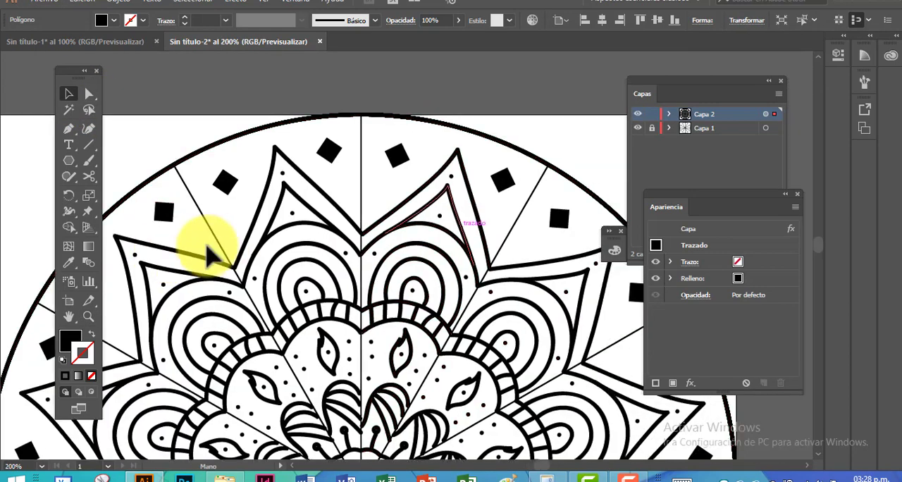
Draw a small circle on the outward tip of the pointed outline in the outer ring, with a black fill and no stroke
left_click_drag(68, 161, 99, 191)
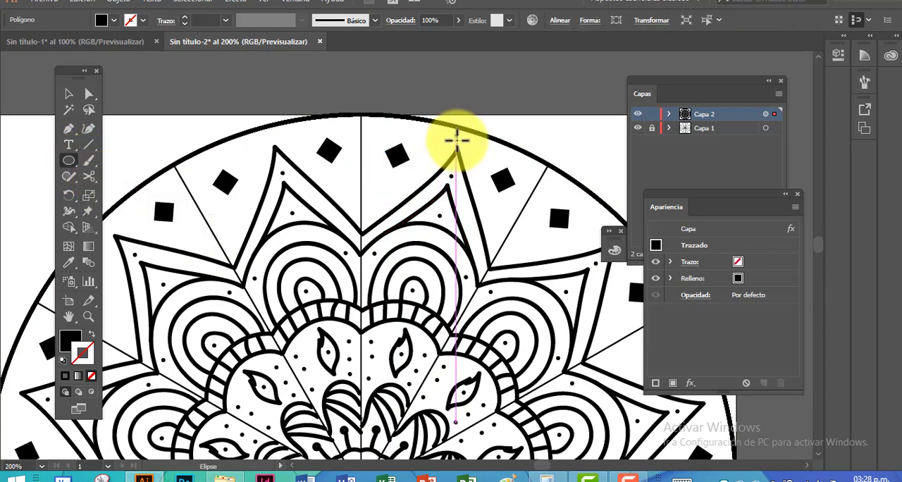
left_click_drag(469, 152, 468, 150)
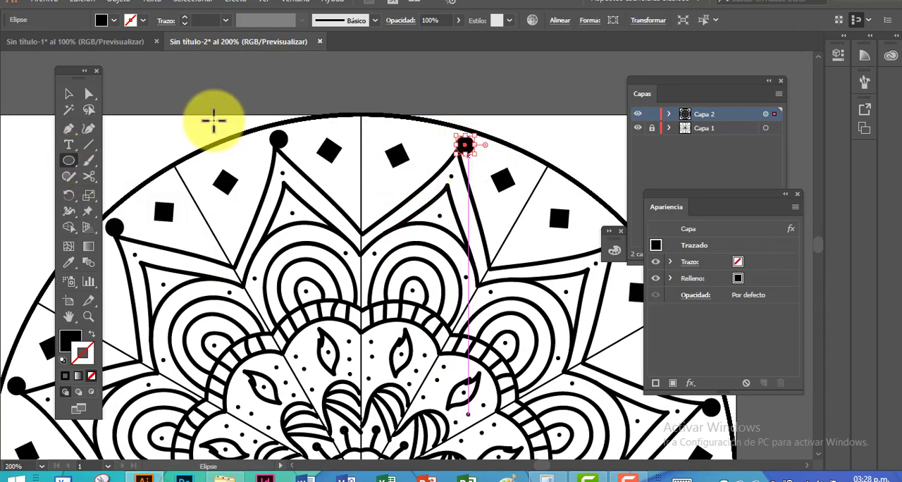
key("shift+x")
key("v")
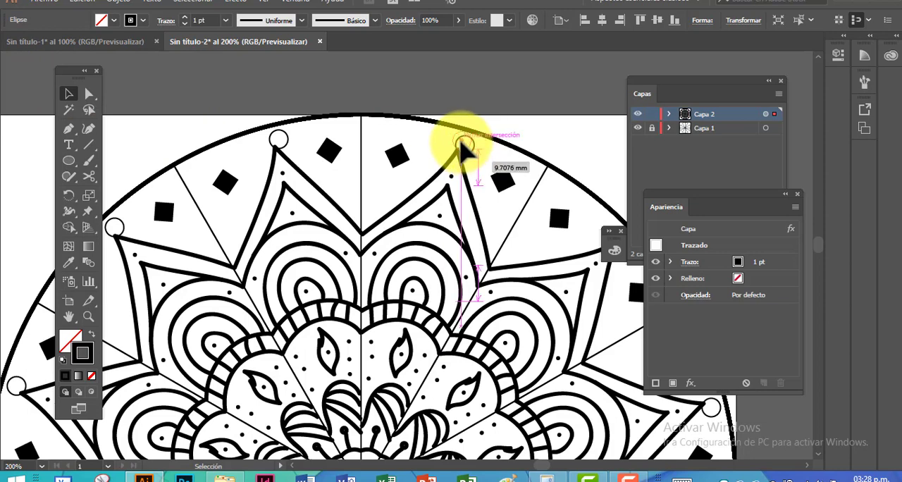
left_click_drag(463, 149, 462, 147)
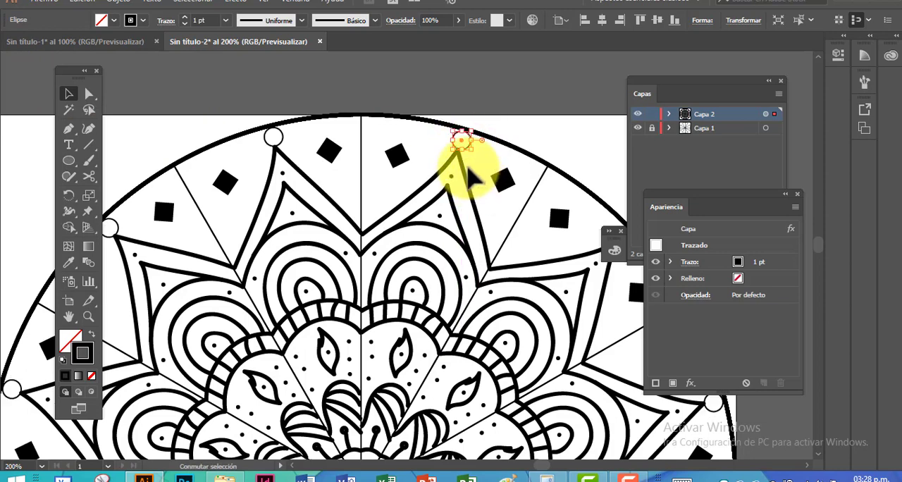
key("shift+x")
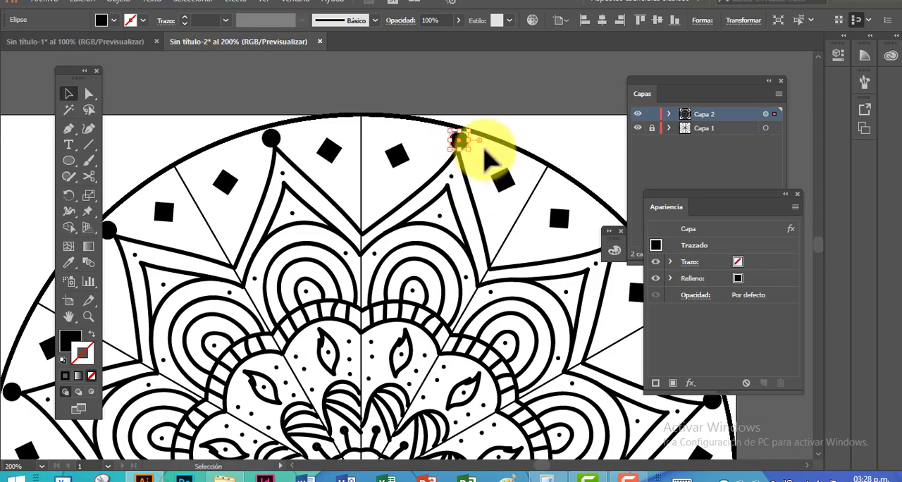
left_click(533, 136)
Examine the whole mandala, including the spirals, dots and squares in the outer ring and the short lines in the arches
key("ctrl+minus")
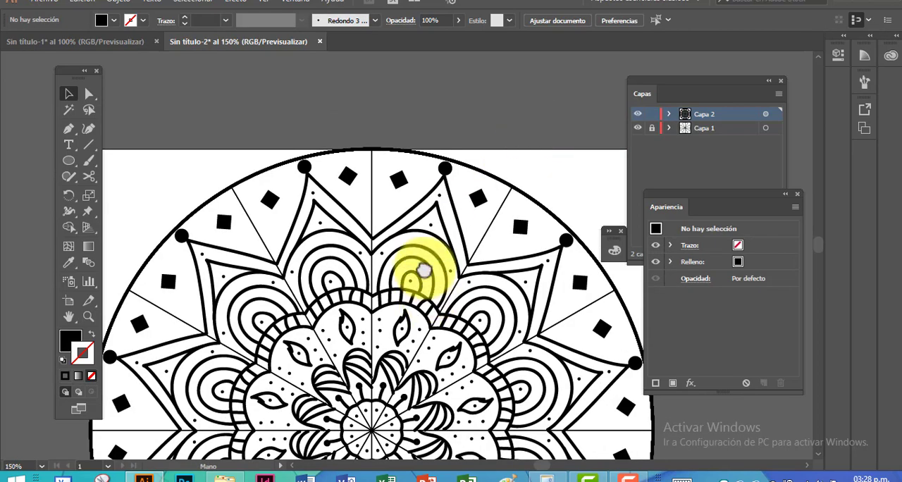
left_click_drag(430, 290, 414, 207)
key("ctrl+minus")
mouse_move(413, 383)
left_mouse_down()
mouse_move(398, 312)
mouse_move(379, 334)
left_mouse_up()
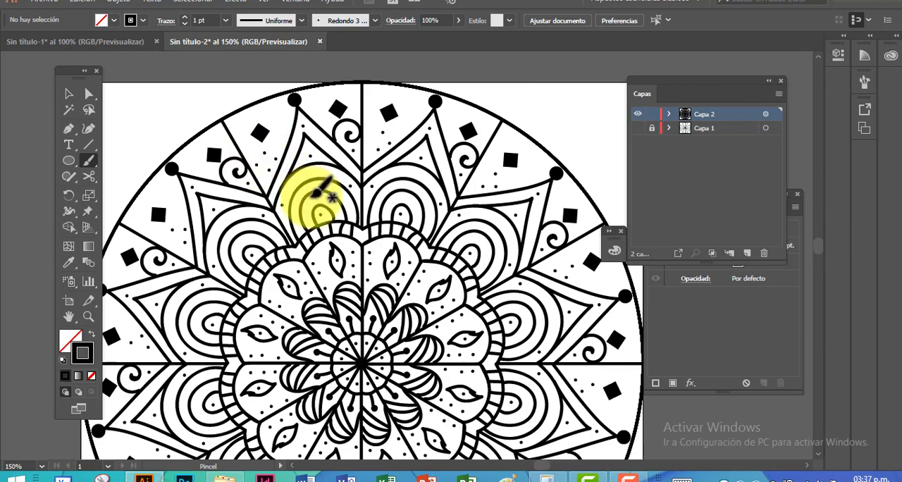
left_click_drag(383, 231, 368, 184)
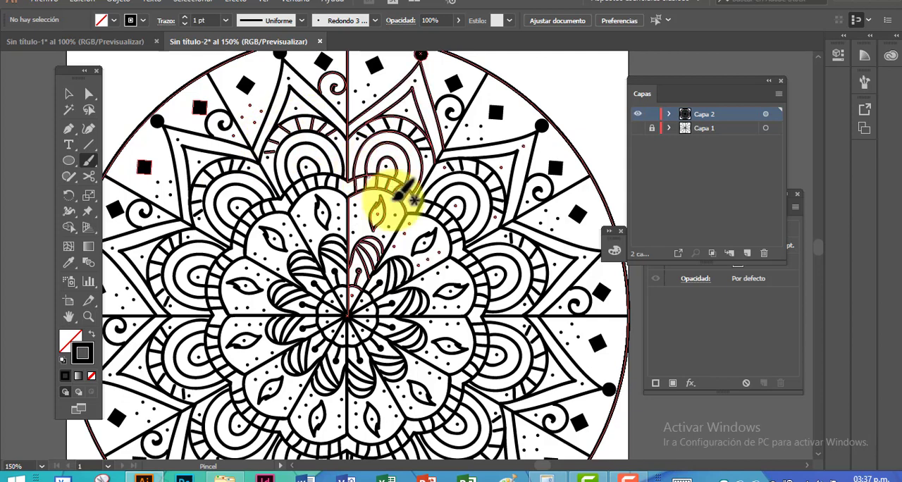
left_click(69, 93)
scroll(405, 217, "up", 1)
scroll(403, 218, "down", 1)
key("ctrl+minus")
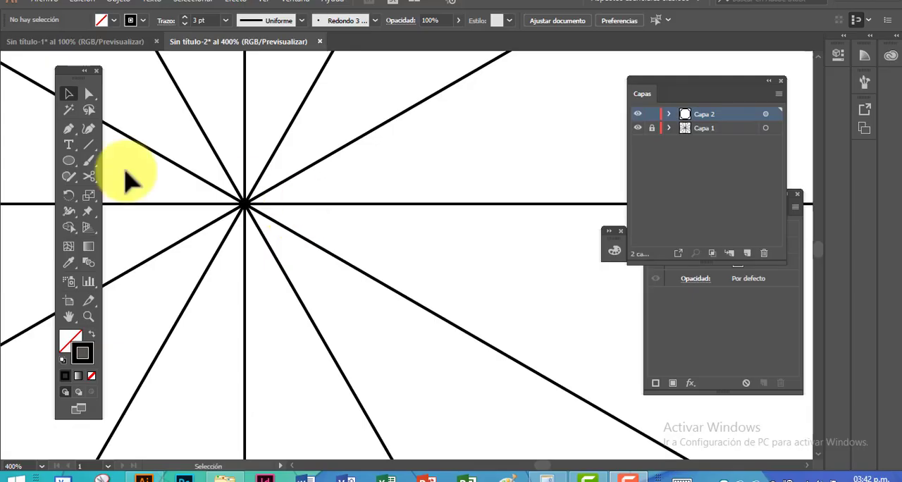
Draw a small curved arch with the Pen tool across one section near the centre
key("p")
left_click(211, 153)
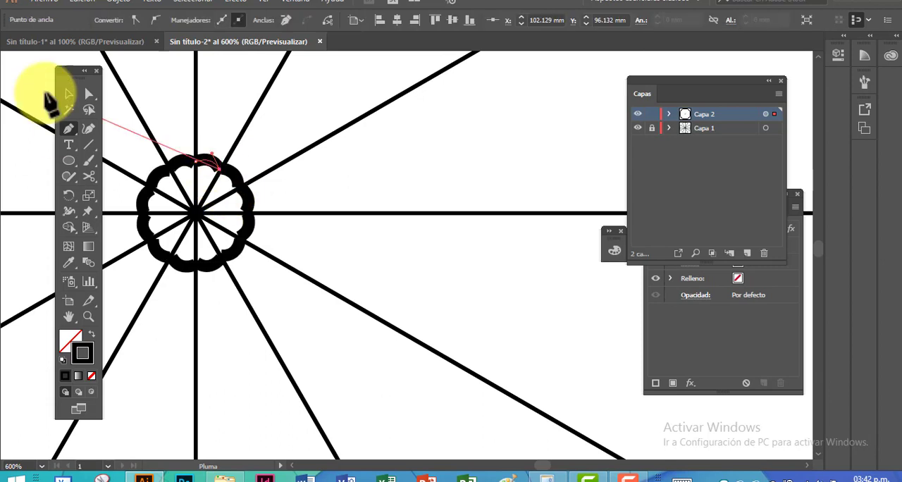
left_click(68, 93)
key("a")
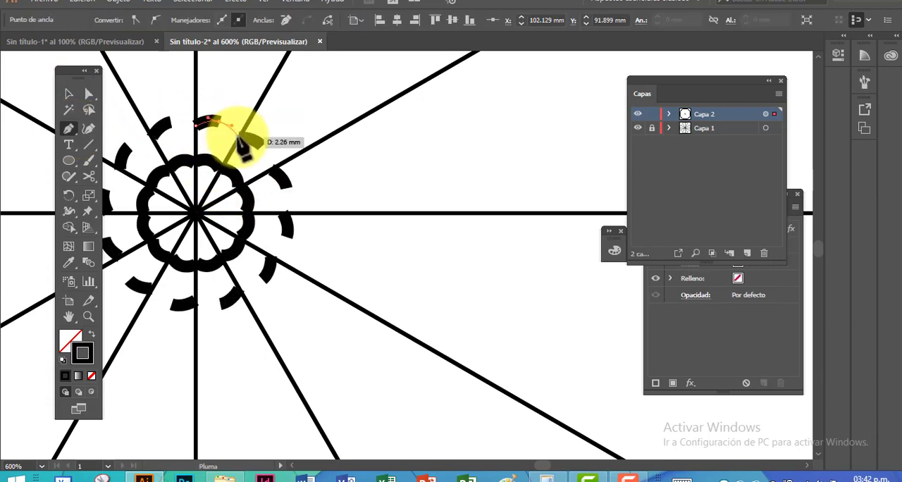
Shape a second, larger arch around the first and align its inner end with the vertical dividing line
left_click_drag(241, 130, 203, 118)
scroll(238, 141, "up", 1)
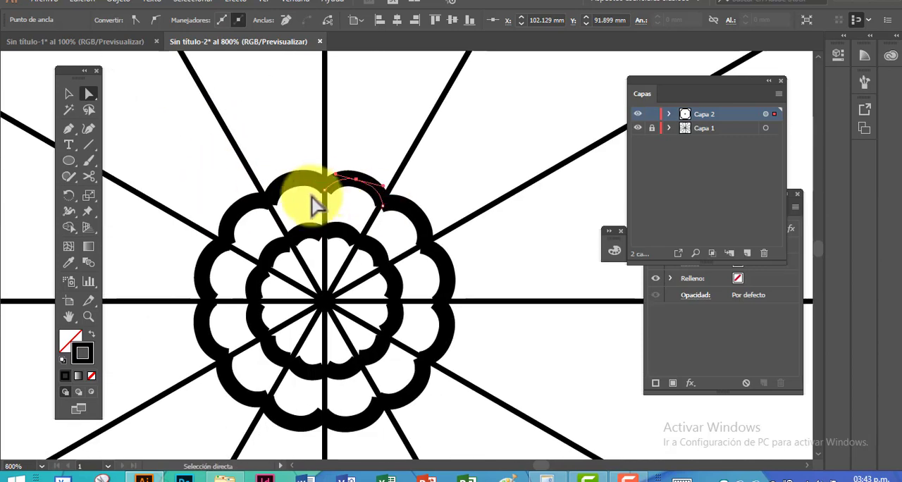
left_click_drag(324, 194, 325, 195)
left_click(71, 98)
left_click(350, 123)
left_click_drag(355, 133, 347, 141)
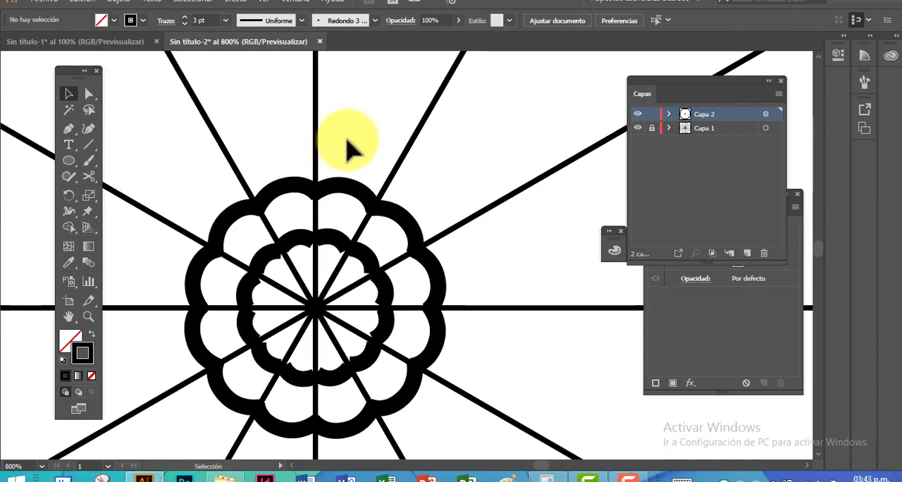
Draw a 3 pt pointed two-segment line outside the arches across one section and shift its ends inward on the dividing lines
left_click(68, 128)
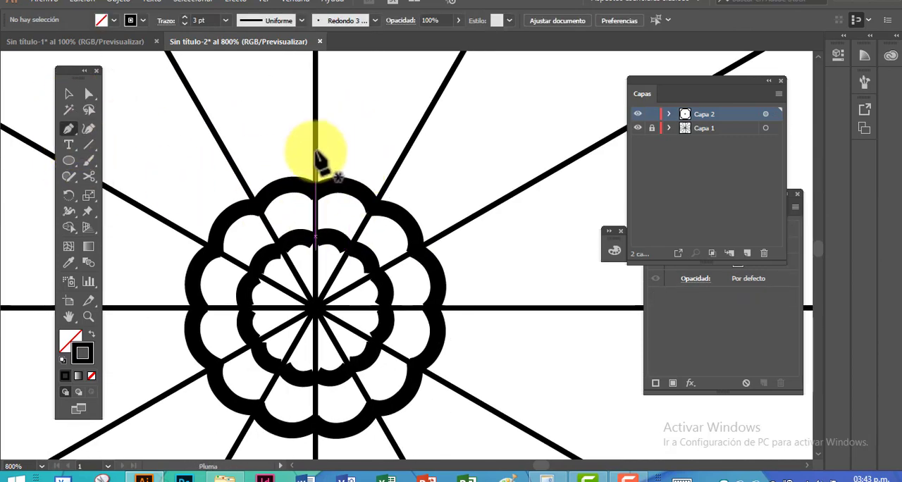
left_click(315, 148)
left_click(369, 107)
left_click(395, 172)
left_click(89, 93)
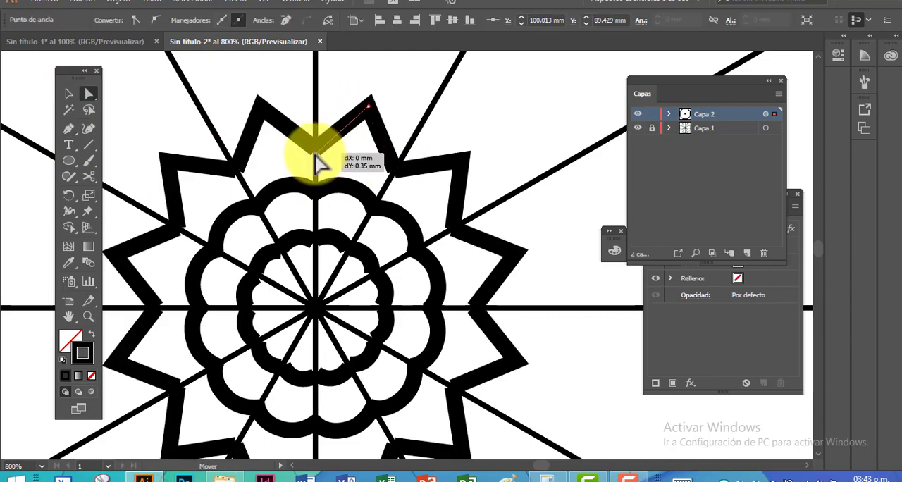
left_click_drag(394, 175, 314, 150)
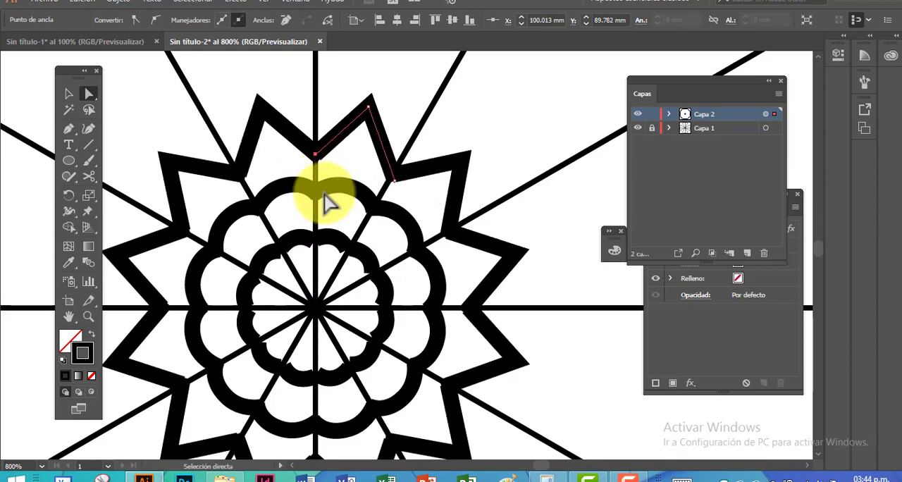
left_click(431, 147)
Draw two short 1 pt lines from the sides of the zigzag point to the neighbouring dividing lines
left_click(68, 128)
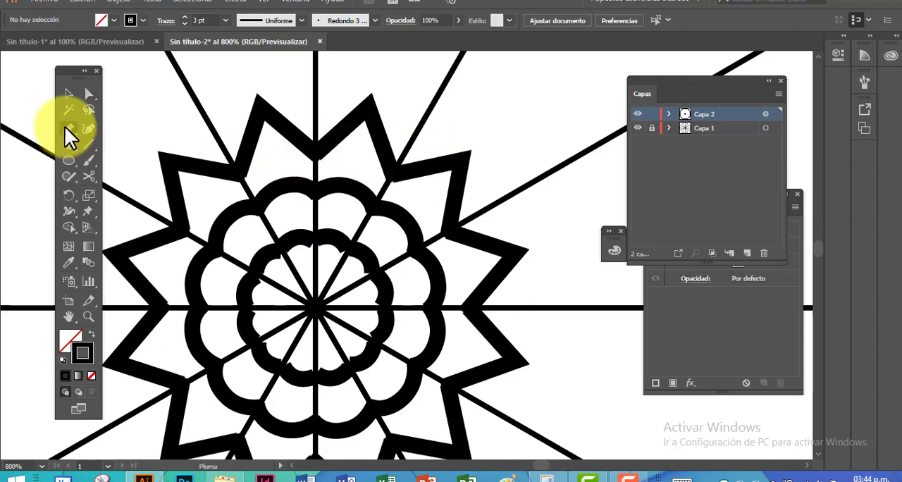
left_click(184, 24)
left_click(184, 24)
left_click(388, 136)
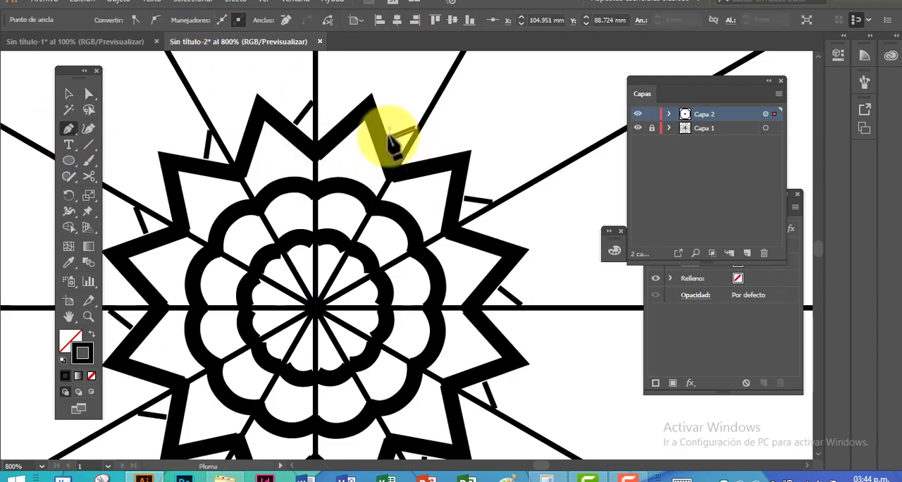
left_click_drag(388, 145, 315, 102)
Move the end points of the short lines so they meet on the dividing lines and touch the zigzag, closing the small diamonds
left_click(90, 94)
left_click_drag(415, 127, 421, 128)
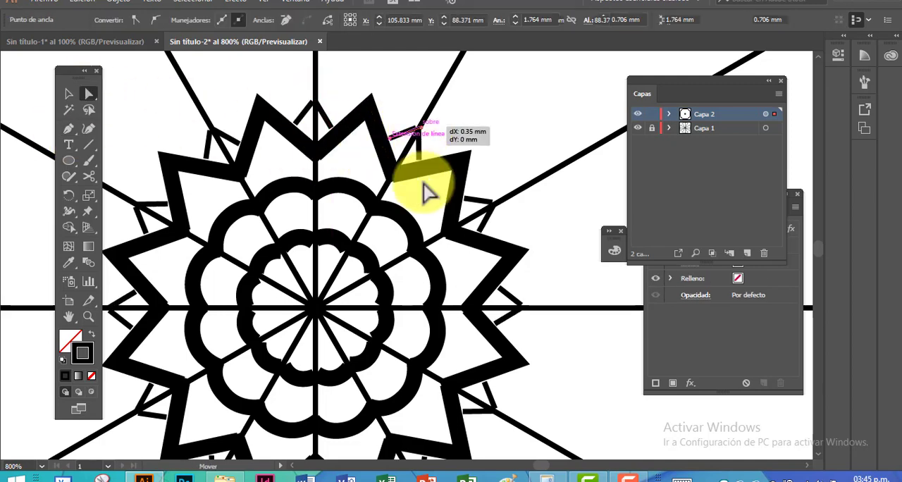
left_click_drag(331, 127, 336, 132)
left_click_drag(392, 139, 387, 138)
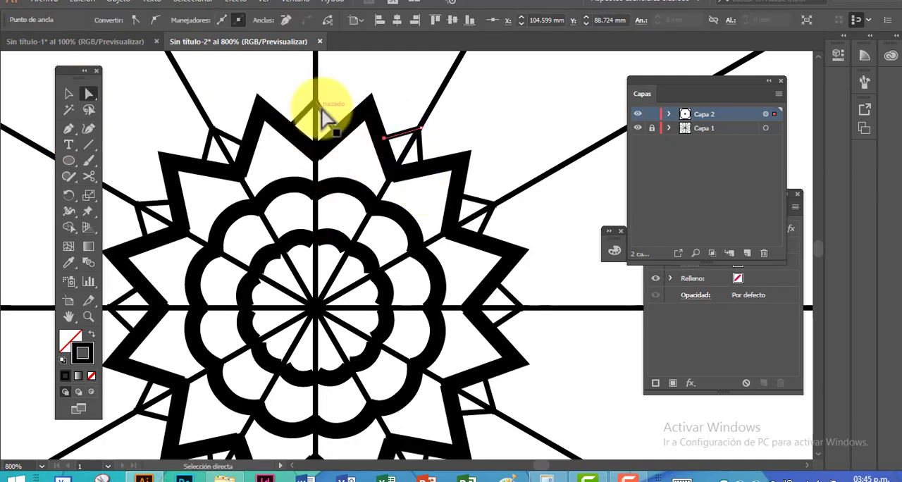
key("ctrl+plus")
mouse_move(458, 247)
left_mouse_down()
mouse_move(459, 256)
mouse_move(483, 263)
mouse_move(457, 241)
mouse_move(310, 215)
left_mouse_up()
key("ctrl+shift+a")
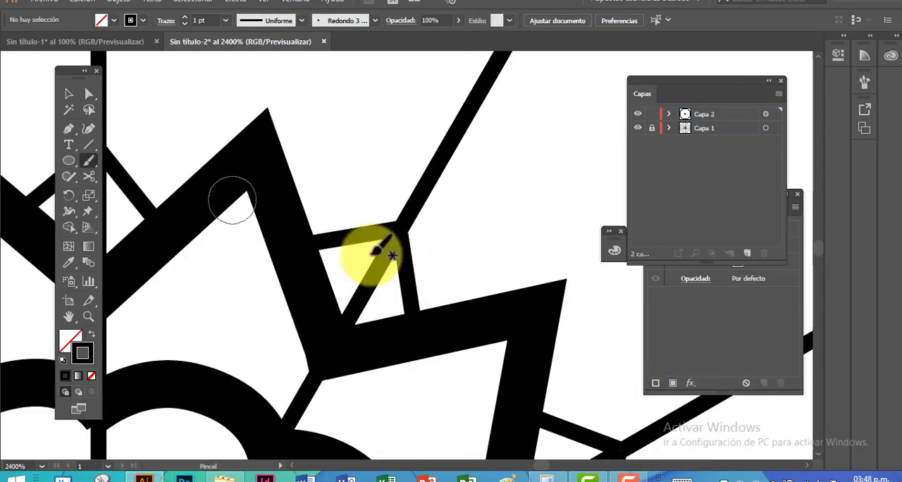
Paint a single round dot inside the small diamond in the notch of the zigzag
left_click(226, 21)
left_click(230, 34)
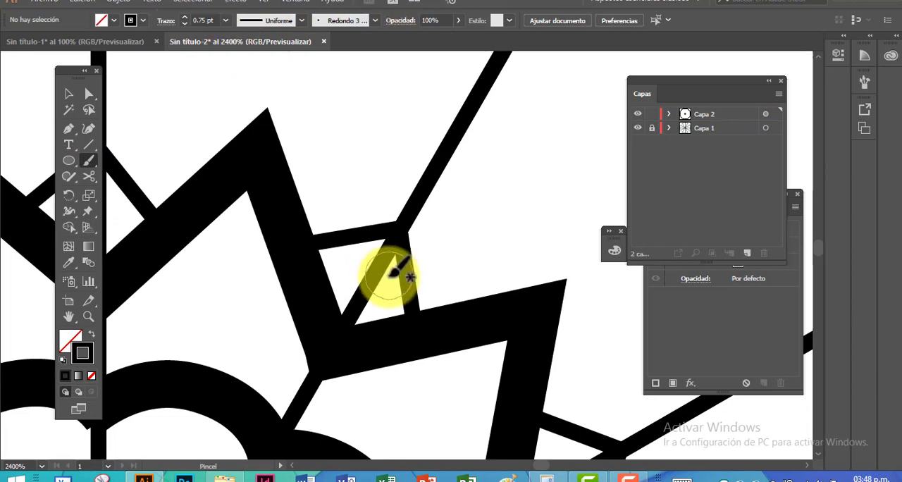
left_click(370, 284)
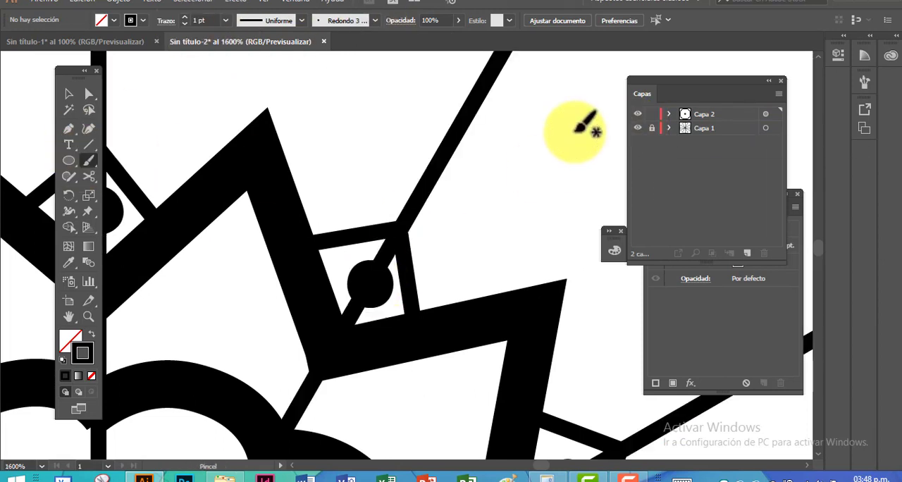
key("ctrl+minus")
Undo the thick leaf stroke and paint two nested flame-shaped leaf outlines over the zigzag point with a 0.5 pt stroke
key("p")
double_click(184, 17)
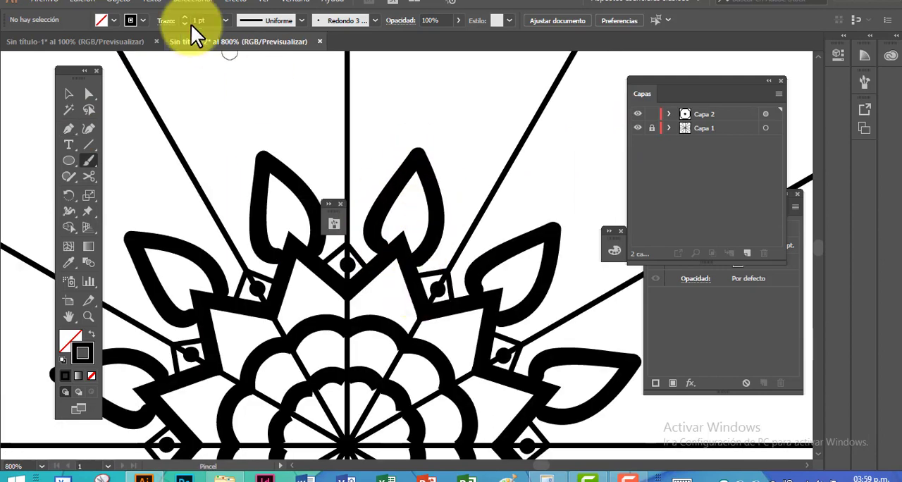
double_click(185, 25)
scroll(366, 239, "up", 2)
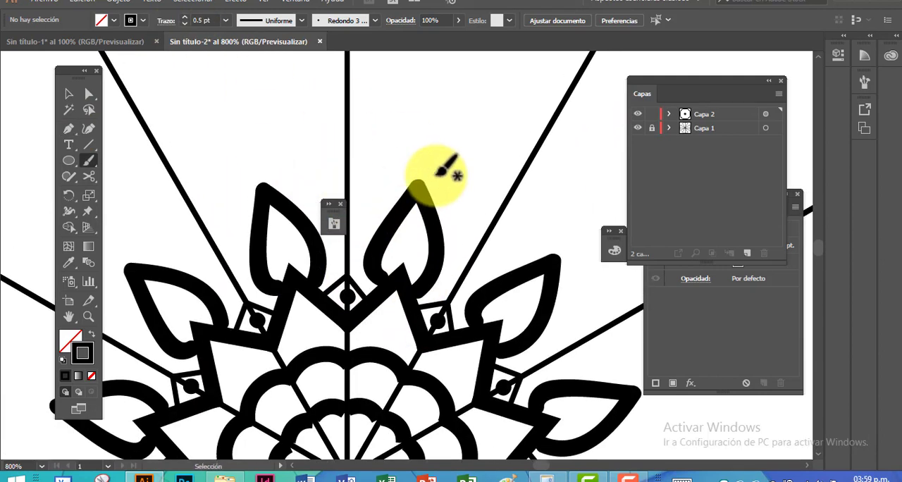
key("ctrl+z")
mouse_move(386, 268)
left_mouse_down()
mouse_move(427, 210)
mouse_move(383, 289)
mouse_move(467, 190)
mouse_move(467, 312)
mouse_move(422, 307)
mouse_move(447, 306)
left_mouse_up()
Adjust the outer leaf outline near its tip and along the lower part of its long side
key("a")
left_click(437, 301)
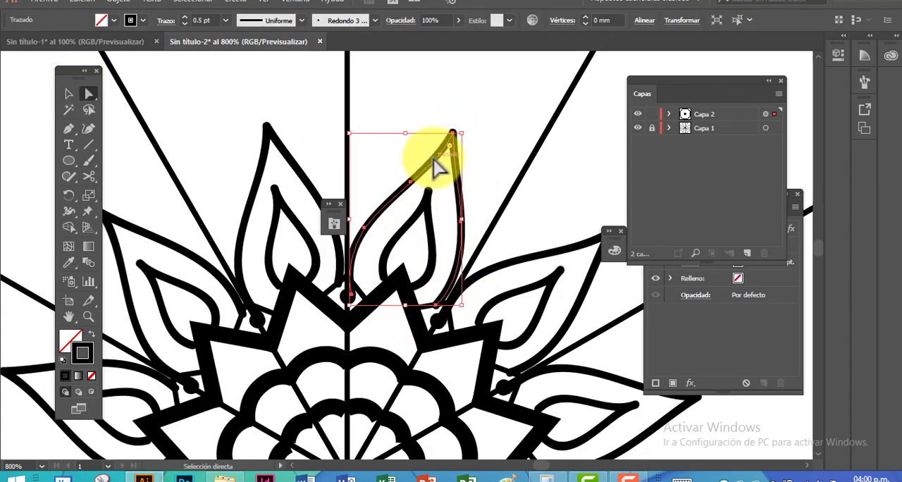
left_click_drag(439, 148, 440, 145)
left_click(490, 203)
left_click_drag(457, 280, 462, 296)
left_click(488, 198)
Reposition the base ends of the leaf outlines against the zigzag and move the inner leaf's tip slightly outward
left_click_drag(385, 275, 441, 303)
left_click(498, 177)
left_click(496, 188)
left_click_drag(354, 280, 351, 281)
left_click(510, 118)
left_click_drag(428, 190, 433, 186)
left_click(496, 154)
key("ctrl+minus")
left_click_drag(425, 220, 385, 180)
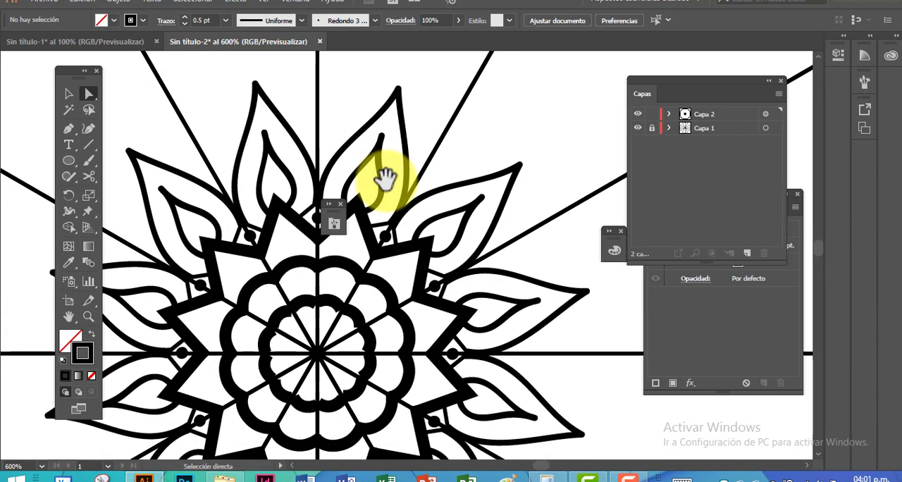
Paint a round dot with a 1 pt stroke inside the base of the inner leaf
left_click(89, 161)
left_click(184, 18)
left_click(362, 185)
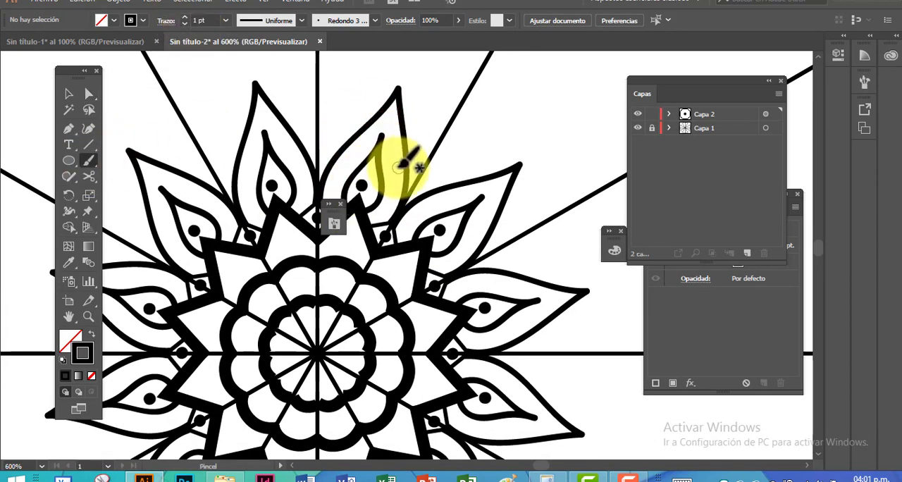
Paint a small 0.5 pt peak between two neighbouring leaves and move its end onto the vertical dividing line
left_click(71, 129)
left_click(89, 161)
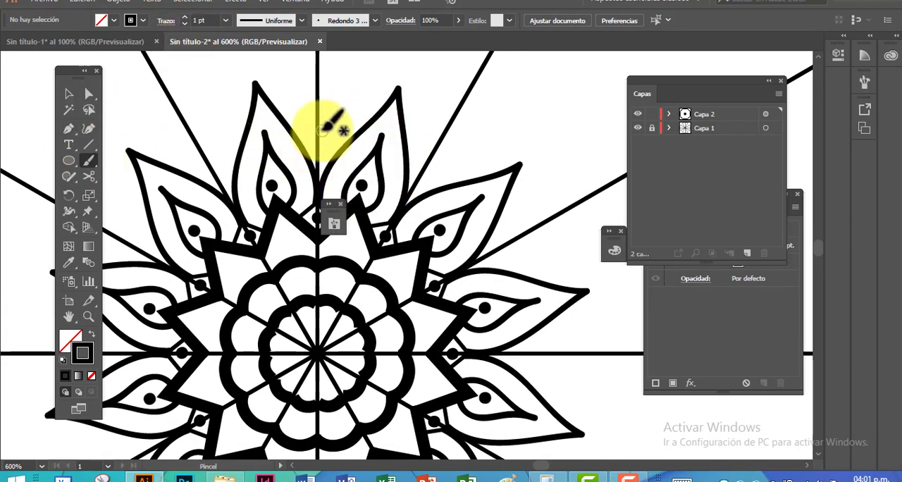
mouse_move(321, 130)
left_mouse_down()
mouse_move(396, 149)
mouse_move(342, 131)
mouse_move(297, 135)
left_mouse_up()
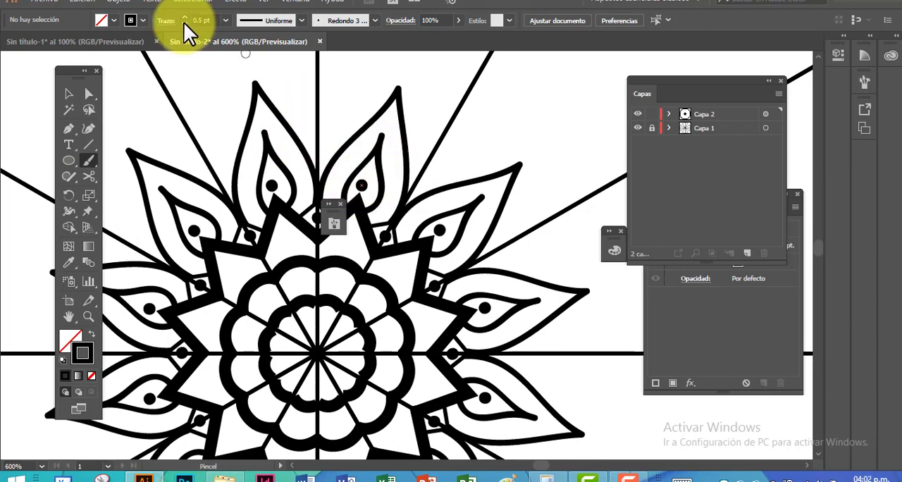
left_click_drag(321, 119, 317, 118)
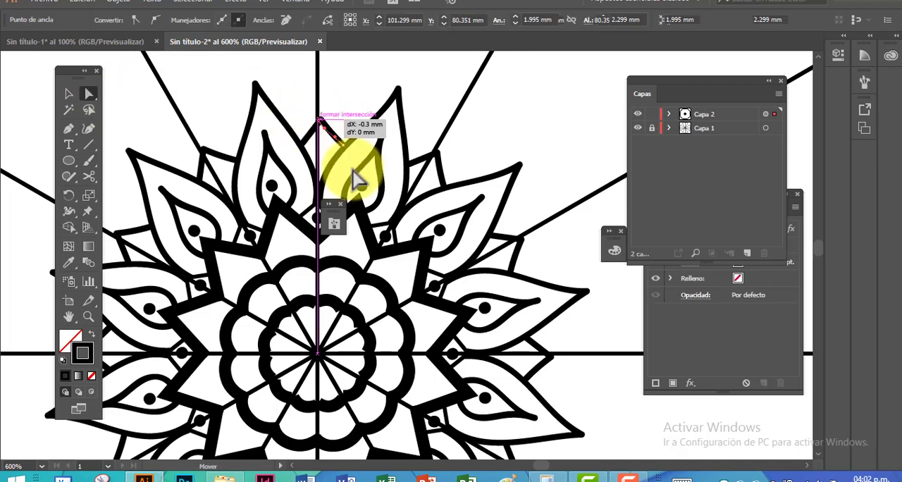
left_click(318, 121)
left_click(425, 122)
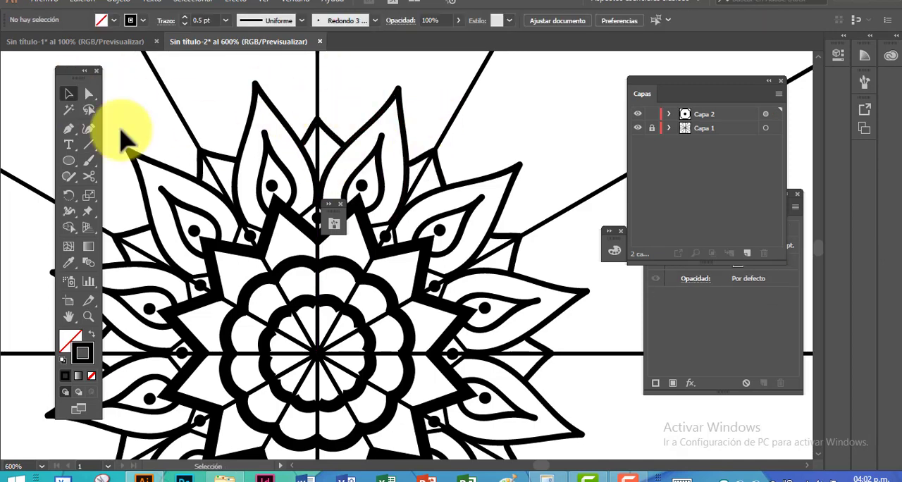
Paint three concentric arches above the small peak, spanning the gap between two neighbouring leaves, and undo the misplaced strokes
key("b")
scroll(389, 152, "up", 2)
mouse_move(160, 133)
left_mouse_down()
mouse_move(433, 131)
mouse_move(465, 145)
left_mouse_up()
key("ctrl+z")
mouse_move(272, 166)
left_mouse_down()
mouse_move(385, 169)
mouse_move(343, 134)
mouse_move(385, 170)
left_mouse_up()
key("ctrl+z")
key("a")
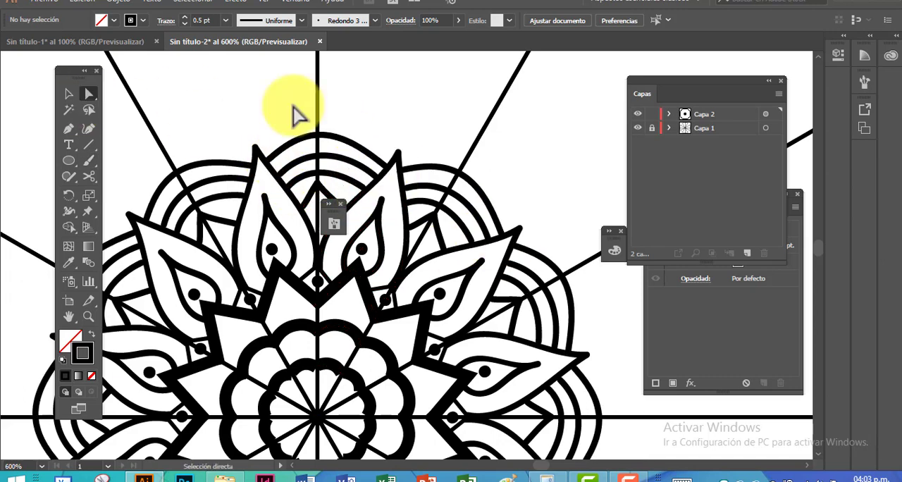
Remove the extra anchor point from the outermost arch, just beside its top
left_click(317, 134)
left_click(68, 130)
left_click(346, 140)
left_click(88, 93)
left_click(282, 102)
left_click(317, 135)
left_click(289, 102)
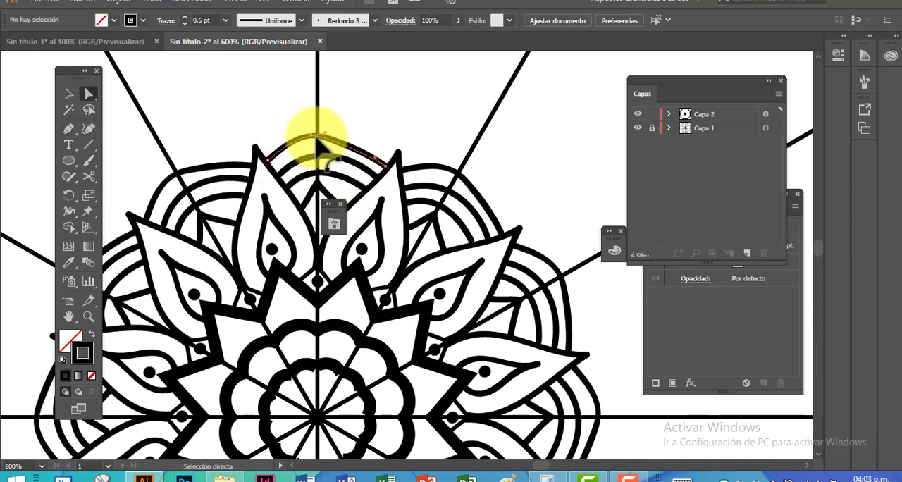
Adjust the anchor points and handles of the upper arches between the two leaves to even out their curves
left_click(317, 139)
left_click_drag(319, 134, 320, 134)
left_click_drag(301, 137, 284, 141)
left_click_drag(339, 134, 320, 153)
left_click(355, 166)
left_click(329, 157)
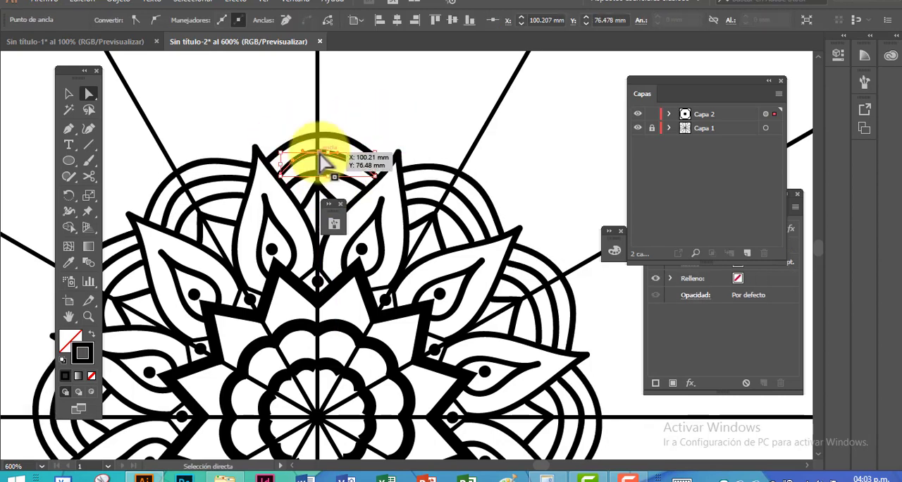
left_click(363, 120)
left_click(385, 165)
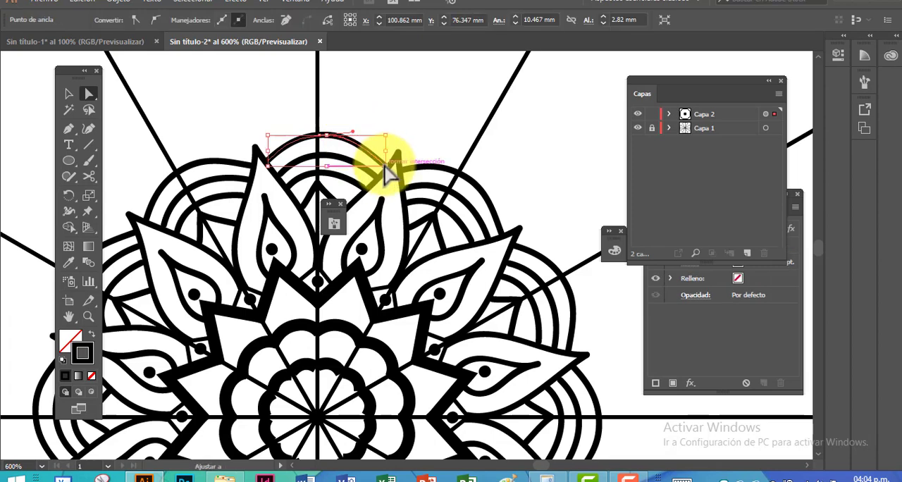
left_click(396, 141)
key("p")
left_click_drag(423, 134, 381, 183)
left_click(309, 184)
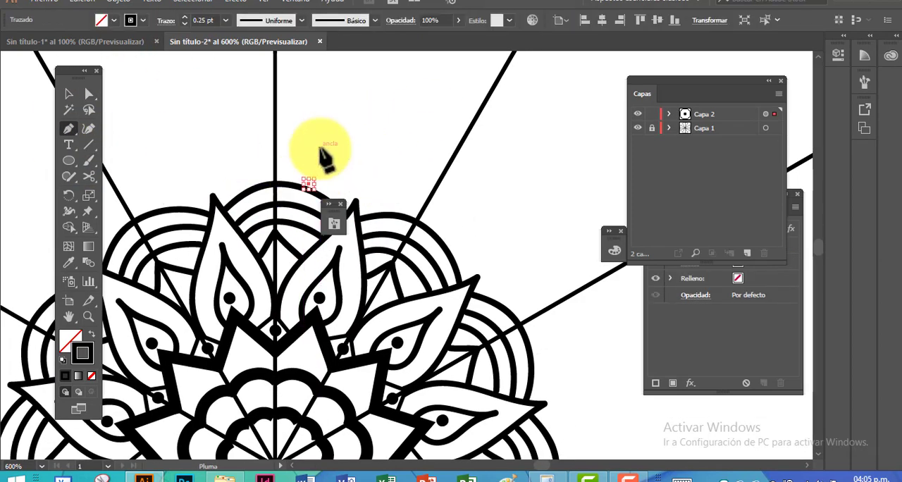
left_click(69, 94)
left_click(188, 181)
Create a small black-filled square without stroke just beyond the leaf tip and rotate it to line up with the leaf
left_click_drag(68, 160, 110, 211)
left_click_drag(363, 168, 358, 194)
key("shift+x")
key("v")
left_click_drag(379, 162, 372, 159)
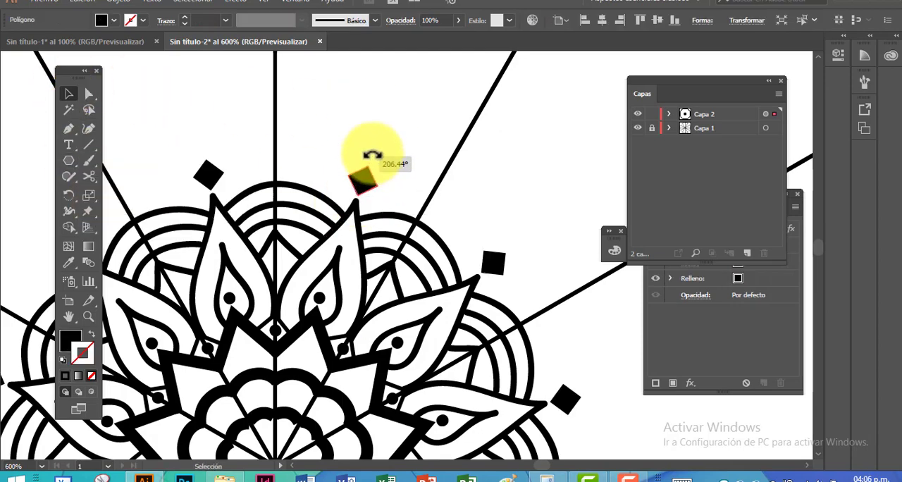
Paint a wide 0.75 pt arch beyond the squares, from the vertical dividing line to the neighbouring diagonal one
key("ctrl+minus")
key("ctrl+minus")
left_click_drag(355, 270, 330, 190)
key("ctrl+minus")
key("ctrl+minus")
key("ctrl+plus")
key("ctrl+plus")
left_click_drag(325, 125, 310, 174)
left_click(69, 129)
left_click(88, 161)
key("shift+x")
mouse_move(301, 109)
left_mouse_down()
mouse_move(411, 141)
mouse_move(300, 112)
left_mouse_up()
Adjust the wide arch's handles and place its end points on the vertical and diagonal dividing lines
left_click(88, 94)
left_click_drag(339, 111, 330, 91)
left_click_drag(379, 114, 397, 103)
left_click(410, 140)
key("ctrl+plus")
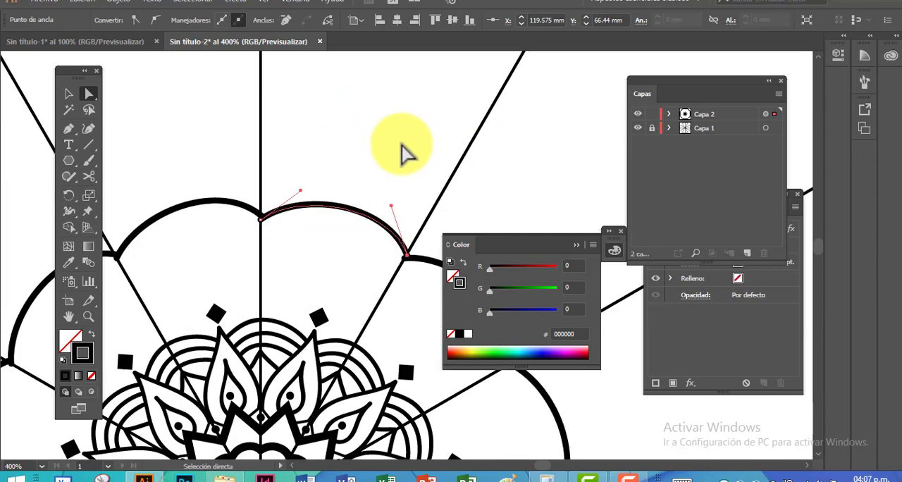
key("ctrl+plus")
left_click_drag(384, 214, 384, 218)
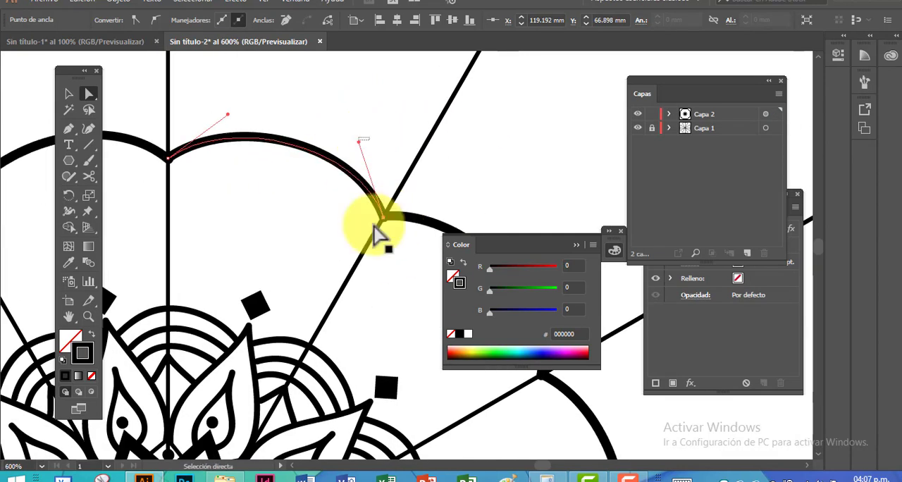
left_click_drag(358, 142, 364, 137)
left_click_drag(168, 157, 168, 159)
left_click(328, 92)
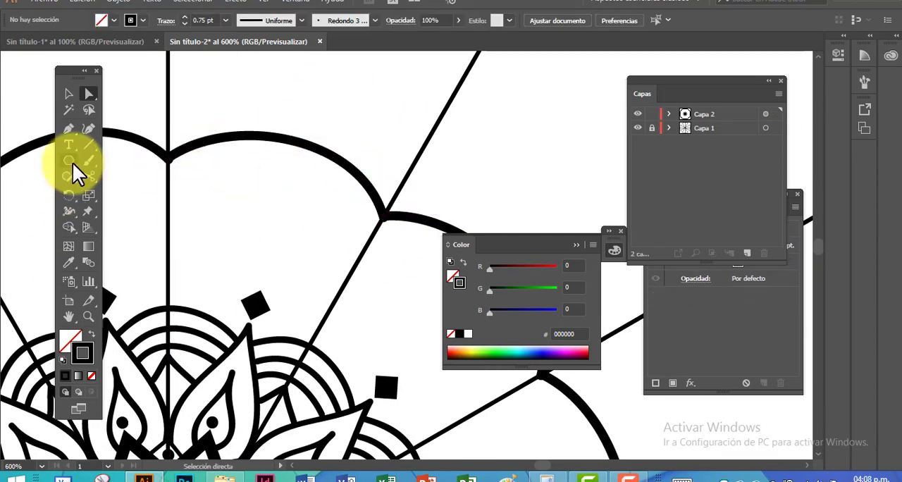
Draw a pointed peak around the black square with the Pen tool and fit its ends to the arches below
left_click(69, 130)
left_click(214, 313)
left_click(276, 232)
left_click(280, 335)
key("a")
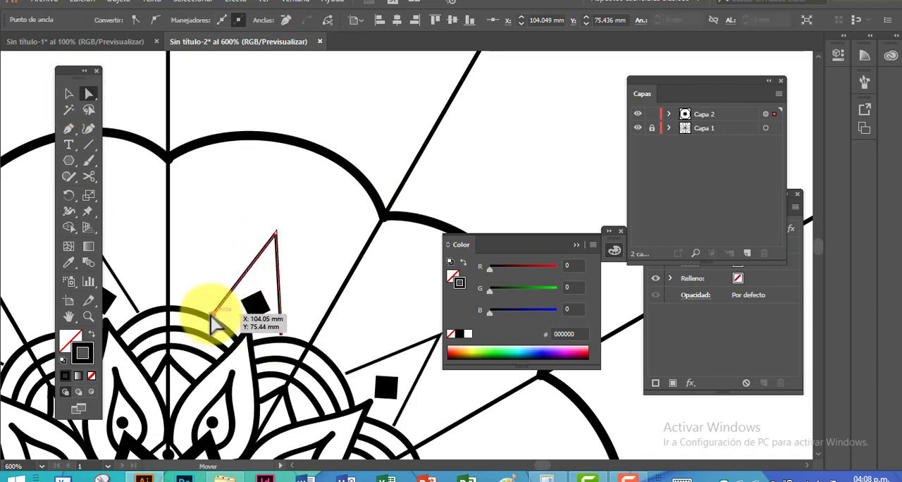
scroll(193, 262, "up", 1)
left_click_drag(193, 262, 244, 181)
left_click_drag(360, 278, 360, 284)
left_click_drag(271, 250, 266, 256)
left_click(69, 94)
Draw a second, larger peak around the first one and adjust its tip and one of its base points
key("p")
left_click(244, 243)
left_click(360, 87)
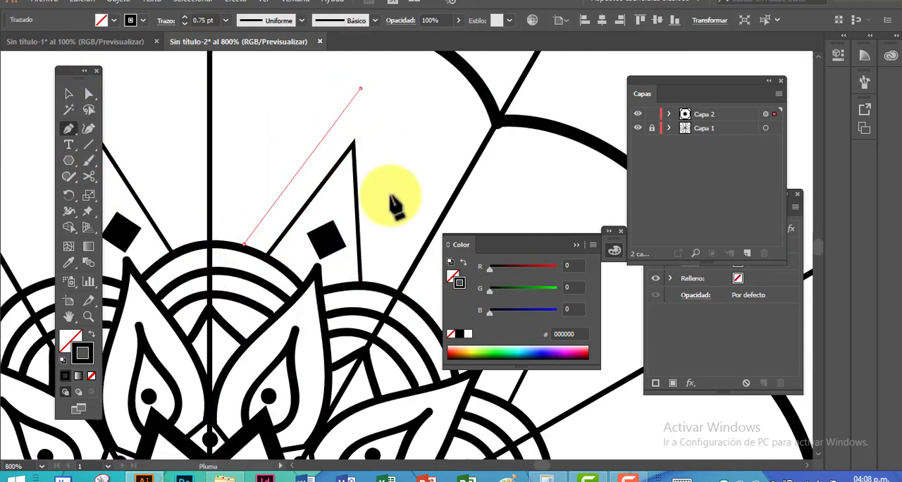
left_click(388, 287)
key("v")
key("a")
left_click_drag(360, 89, 368, 89)
left_click(408, 183)
left_click_drag(244, 243, 240, 248)
left_click(434, 171)
Draw a third peak from the vertical dividing line up to the wide arch and down to the diagonal dividing line
scroll(434, 171, "up", 1)
scroll(434, 171, "right", 1)
left_click(69, 129)
left_click(161, 272)
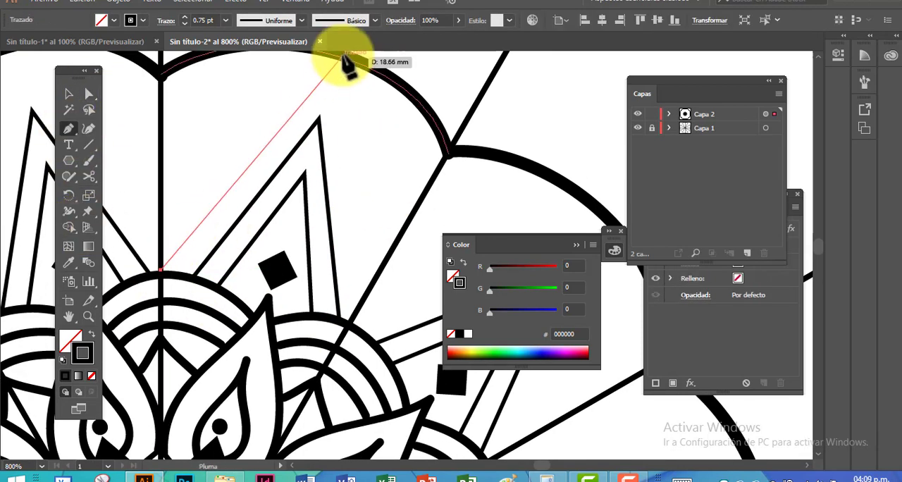
left_click(341, 60)
scroll(342, 60, "up", 1)
left_click(368, 323)
key("v")
left_click(460, 105)
Thicken the stroke of the middle one of the three nested peaks
left_click(89, 161)
left_click(69, 94)
left_click(300, 178)
left_click(184, 17)
left_click(184, 17)
left_click(417, 80)
left_click(322, 149)
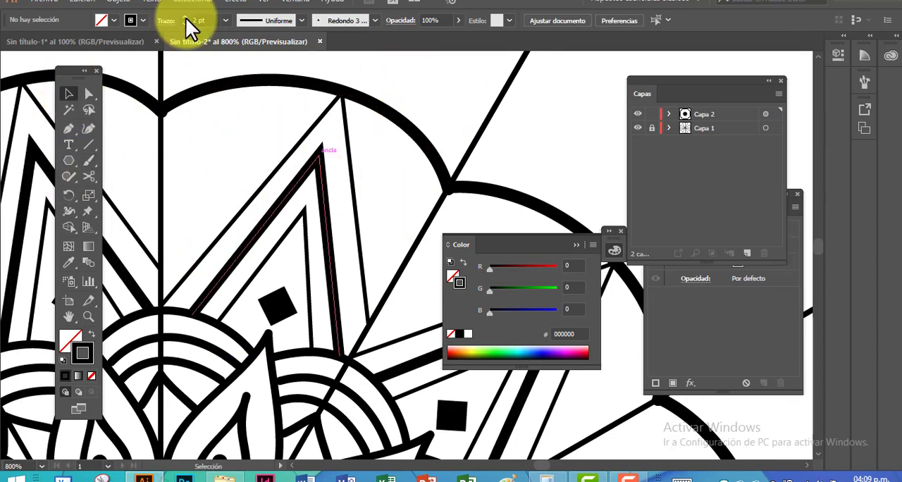
left_click(185, 17)
Draw arches in the gaps beside the outer peak and adjust the lowest one next to the vertical dividing line
key("p")
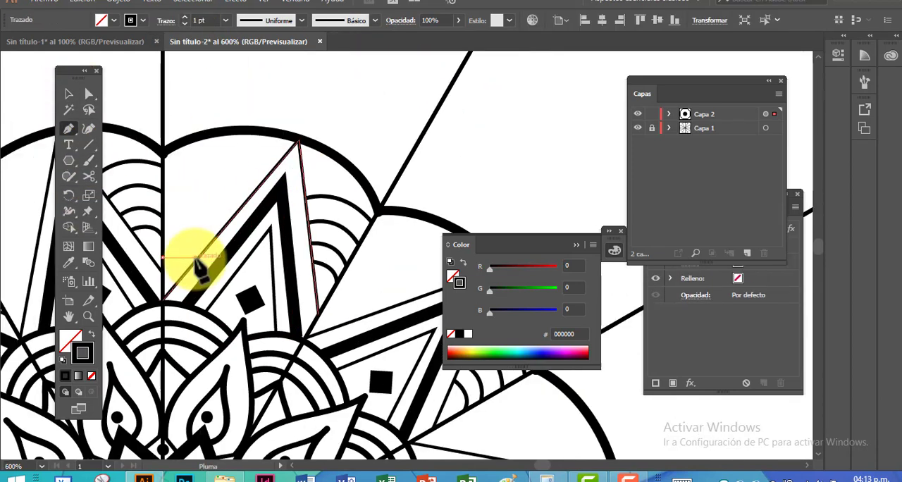
left_click_drag(195, 259, 209, 278)
key("v")
left_click(194, 97)
scroll(191, 227, "up", 1)
key("a")
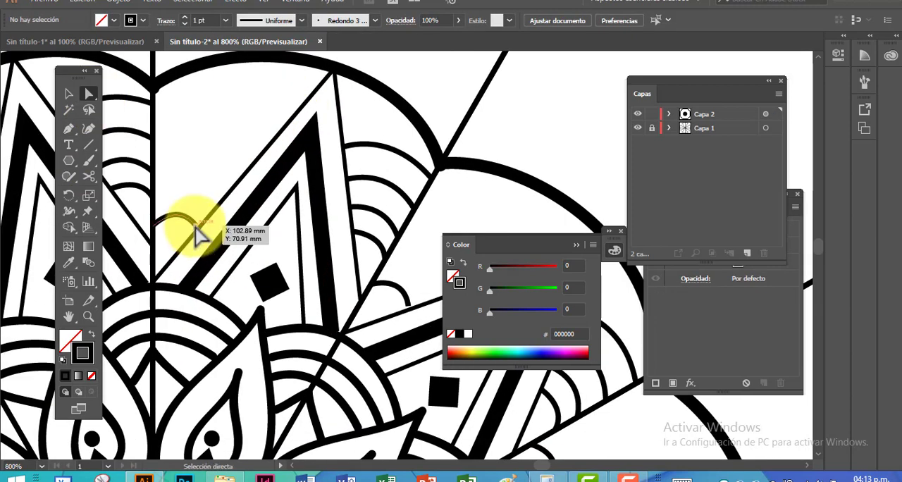
left_click(196, 230)
left_click_drag(176, 205, 243, 237)
left_click(198, 127)
Draw two more curved arches above the lowest one, from the vertical dividing line to the outer peak
key("p")
left_click(153, 197)
left_click(68, 94)
left_click(319, 159)
left_click(68, 129)
left_click(153, 170)
left_click_drag(237, 183, 264, 227)
left_click(237, 183)
left_click(68, 94)
left_click(303, 126)
Complete the stack with two wider arches between the vertical dividing line and the outer peak, just below the wide arch
left_click(69, 129)
left_click(152, 134)
left_click_drag(264, 150, 309, 198)
left_click(264, 150)
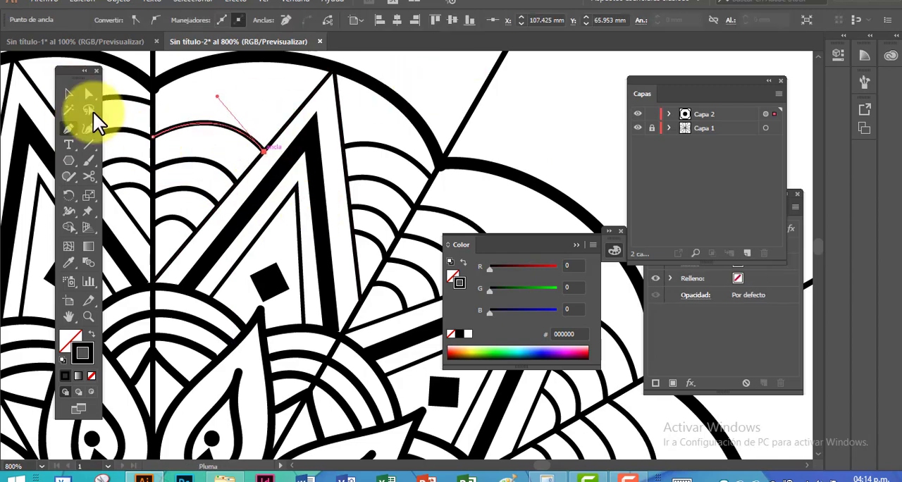
left_click(68, 94)
left_click(452, 94)
key("p")
mouse_move(315, 147)
left_mouse_down()
mouse_move(326, 182)
mouse_move(321, 176)
mouse_move(376, 205)
left_mouse_up()
left_click(165, 138)
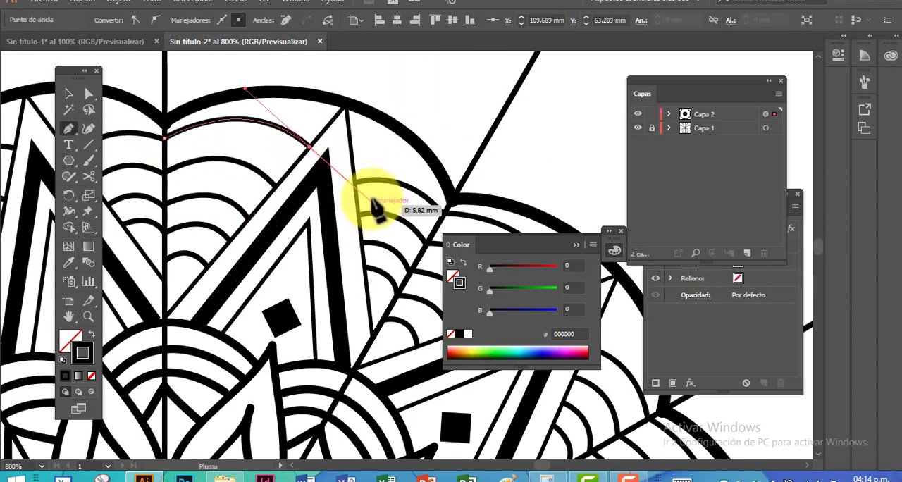
left_click(592, 155)
Duplicate the mandala's wide outer arch outward and resize the copy to span the section
key("ctrl+minus")
key("ctrl+minus")
key("ctrl+minus")
key("ctrl+minus")
left_click_drag(408, 303, 328, 173)
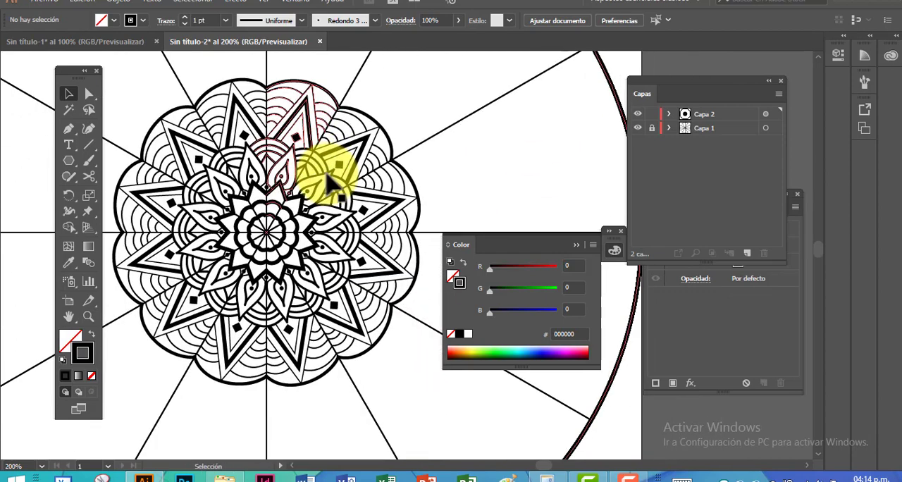
left_click_drag(300, 84, 310, 98)
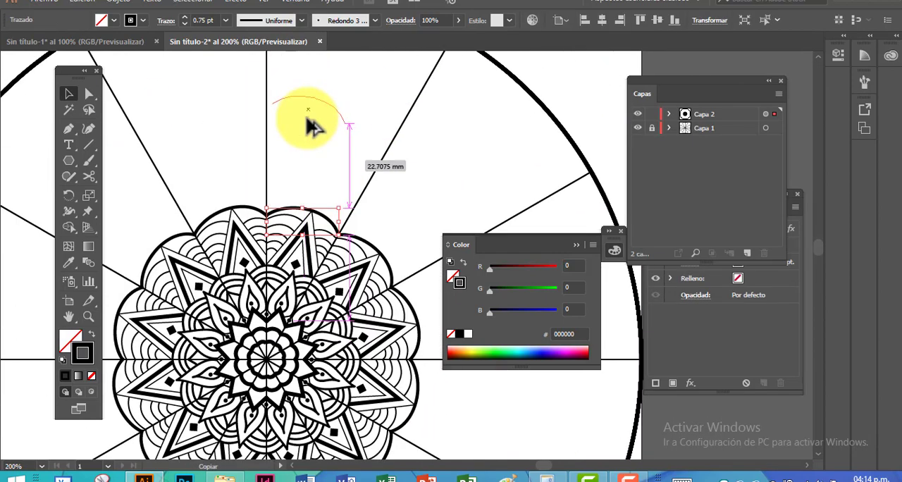
left_click_drag(351, 235, 345, 179)
left_click(355, 137)
key("p")
left_click(291, 138)
left_click(299, 156)
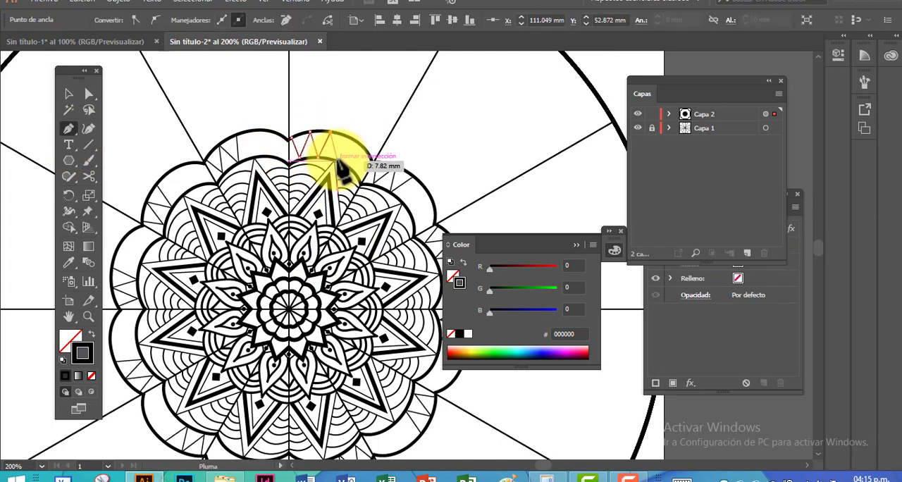
key("Escape")
Draw a zigzag line between the two outermost arches and set its stroke to 2 pt
key("ctrl+plus")
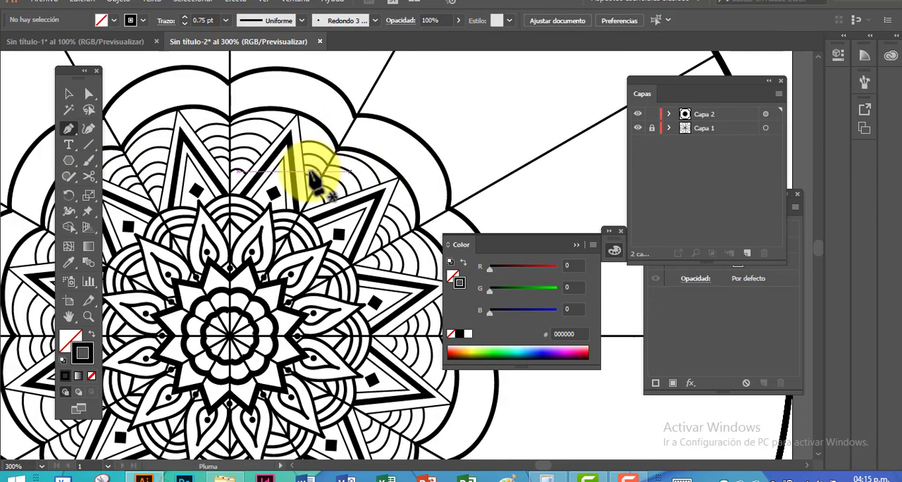
left_click(231, 116)
left_click(252, 71)
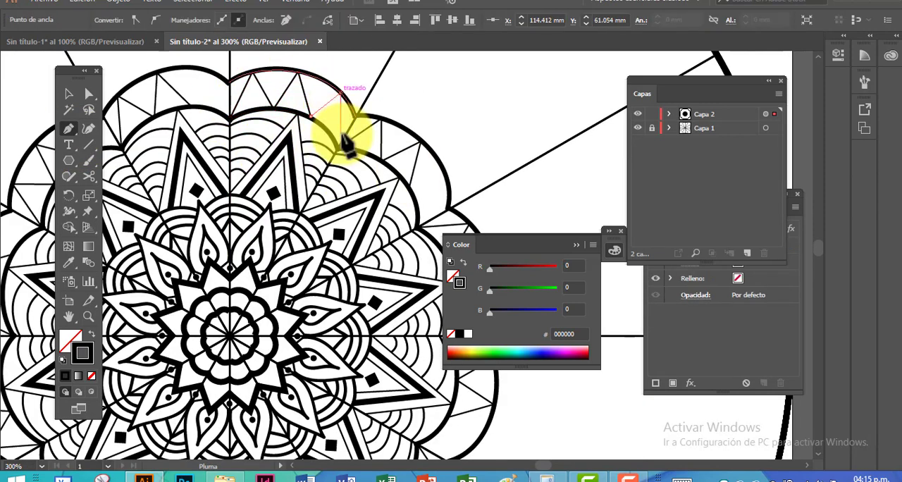
key("v")
left_click(444, 102)
left_click(327, 105)
left_click(185, 17)
left_click(185, 18)
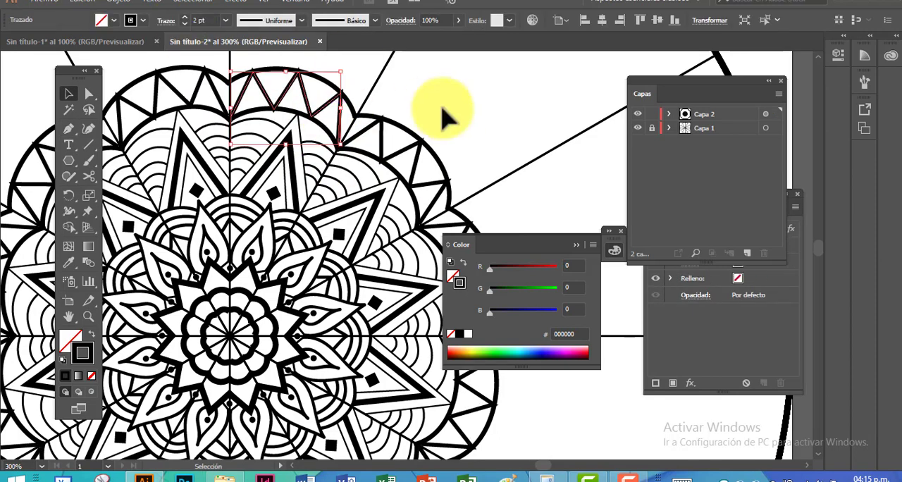
left_click(442, 108)
Move the zigzag's upper and lower anchor points so that they meet the two bordering arches
key("ctrl+plus")
left_click_drag(442, 108, 486, 246)
left_click(89, 93)
left_click_drag(244, 147, 243, 153)
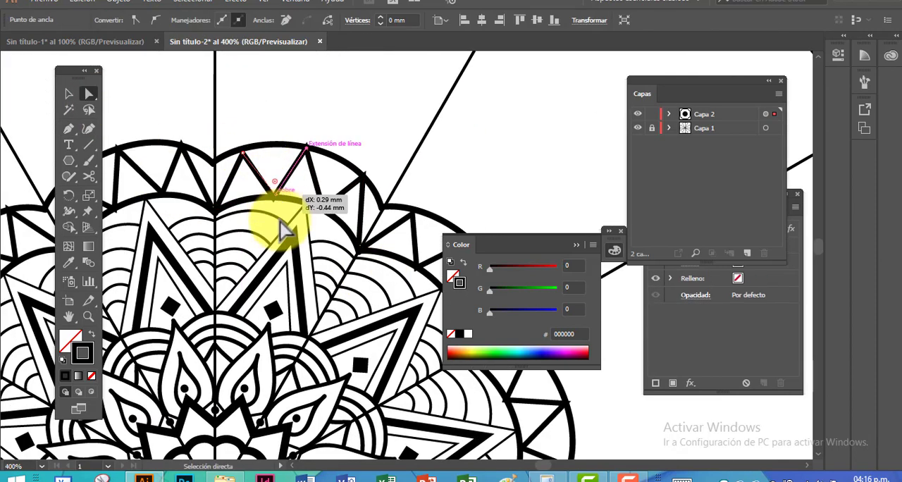
left_click_drag(279, 220, 276, 195)
left_click(340, 114)
key("ctrl+plus")
scroll(340, 115, "up", 1)
left_click(253, 122)
left_click_drag(251, 121, 251, 127)
mouse_move(337, 162)
left_mouse_down()
mouse_move(349, 185)
mouse_move(342, 175)
left_mouse_up()
left_click(366, 148)
Refine the outermost arch's curve by adjusting its end anchor and handle
left_click_drag(366, 148, 463, 156)
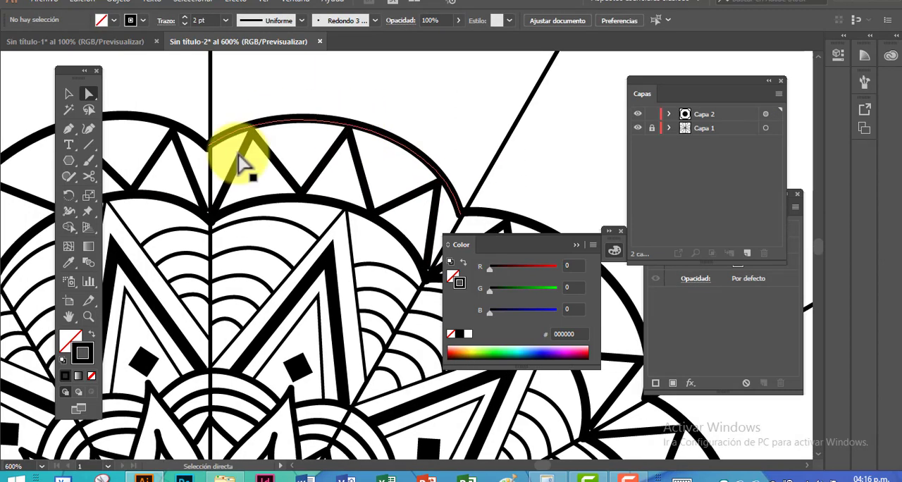
left_click(211, 148)
left_click_drag(281, 94, 277, 90)
left_click(339, 78)
Paint round dots with a 1 pt stroke inside the triangles of the zigzag band
left_click(89, 161)
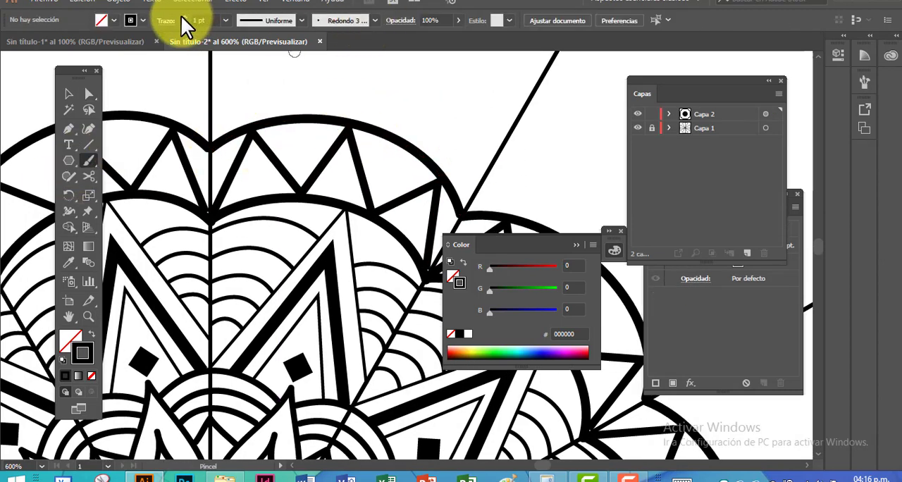
left_click(185, 17)
left_click(256, 174)
left_click(340, 166)
left_click(417, 210)
Paint two curled 1 pt tendrils growing from a zigzag point on the outermost arch, undoing the first misshapen stroke
key("ctrl+minus")
key("ctrl+minus")
key("ctrl+minus")
key("ctrl+minus")
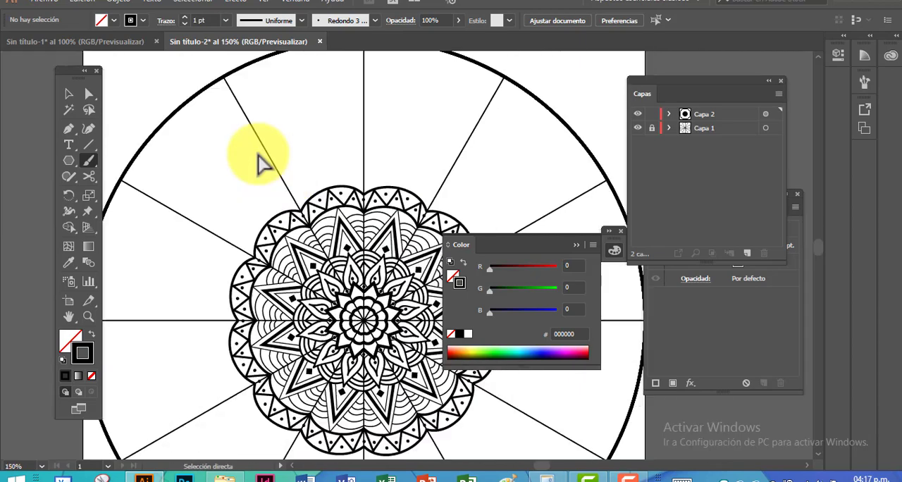
key("ctrl+minus")
mouse_move(371, 236)
left_mouse_down()
mouse_move(280, 176)
mouse_move(388, 335)
mouse_move(415, 440)
left_mouse_up()
key("ctrl+plus")
key("ctrl+plus")
key("ctrl+plus")
left_click_drag(359, 156, 374, 129)
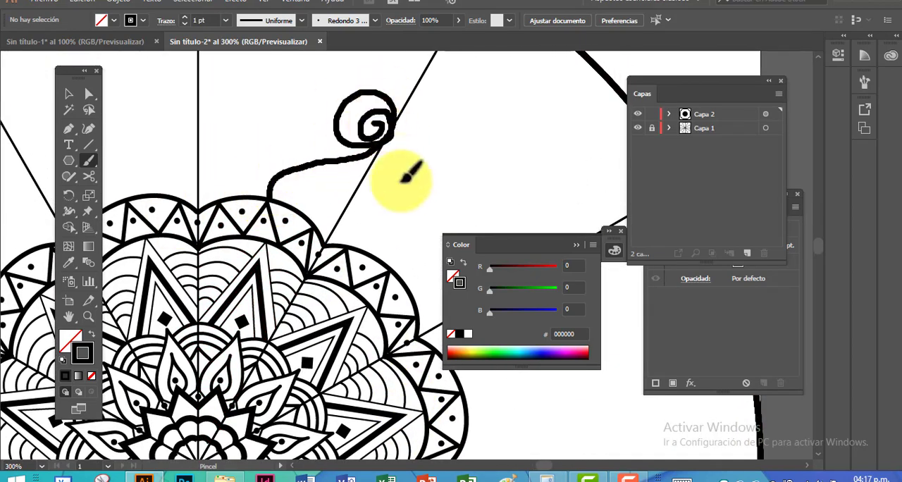
key("ctrl+z")
left_click_drag(269, 196, 345, 135)
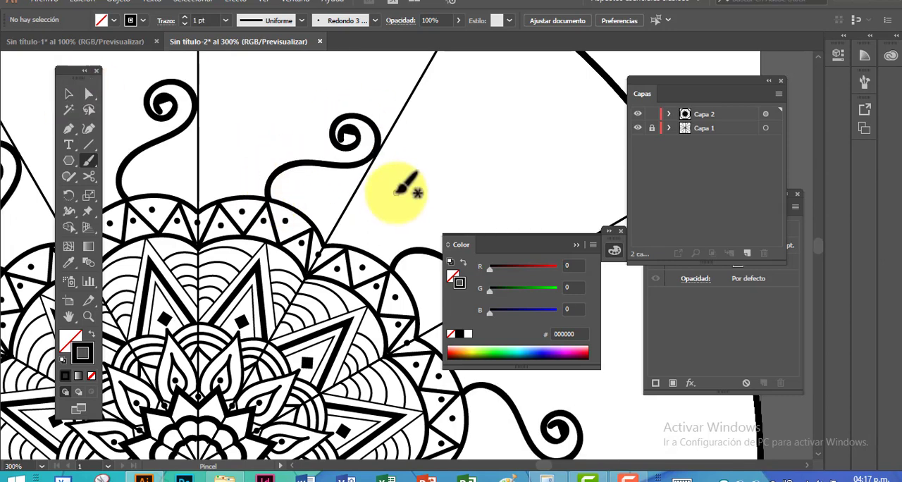
left_click_drag(417, 146, 416, 150)
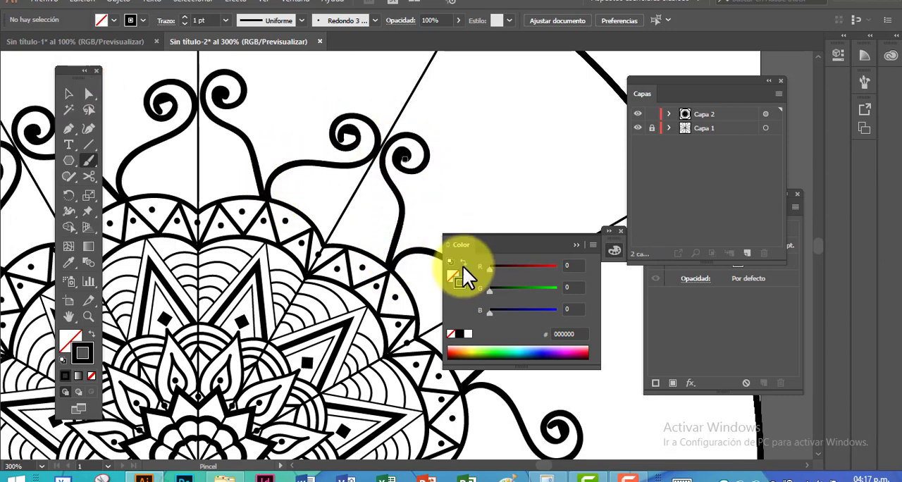
key("p")
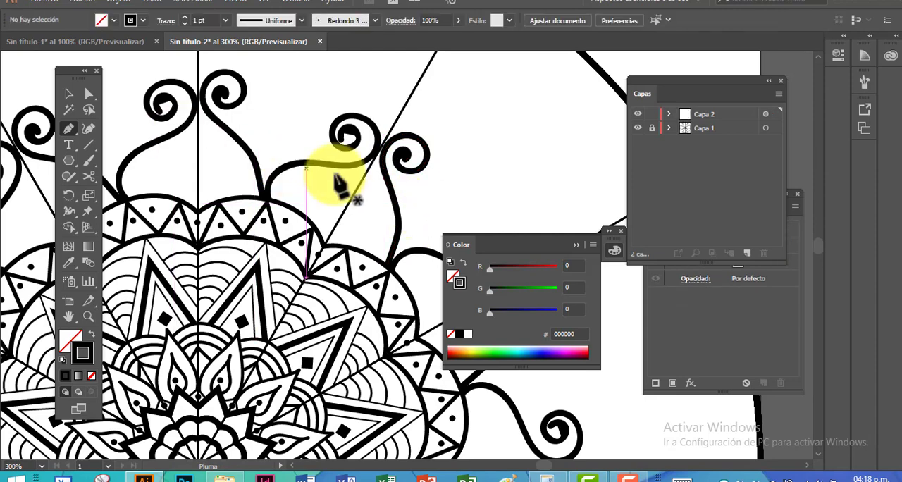
Refine the curled tendril beside the outermost arch by adjusting its lower anchor point
key("a")
left_click_drag(394, 267, 405, 232)
left_click(430, 203)
key("ctrl+minus")
key("ctrl+minus")
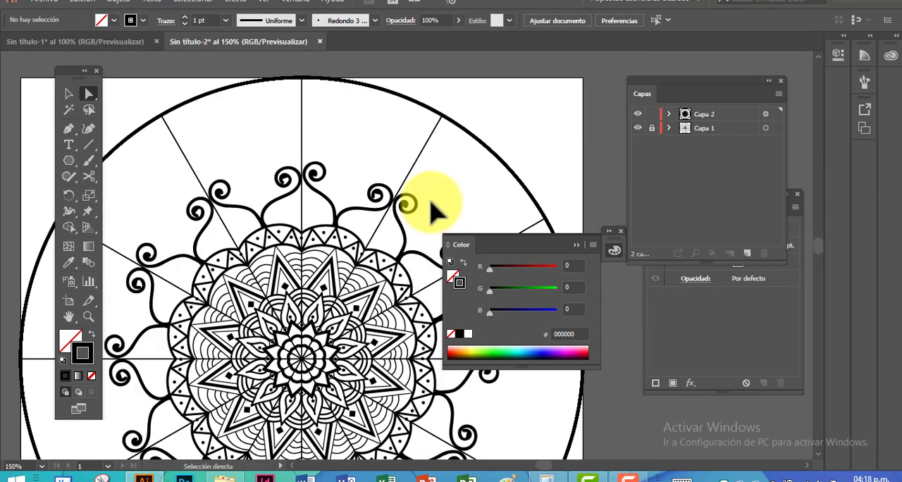
Draw a black-filled square about 7.6 mm wide with no stroke and place it on the section line beneath the curled tendrils
left_click_drag(430, 202, 360, 173)
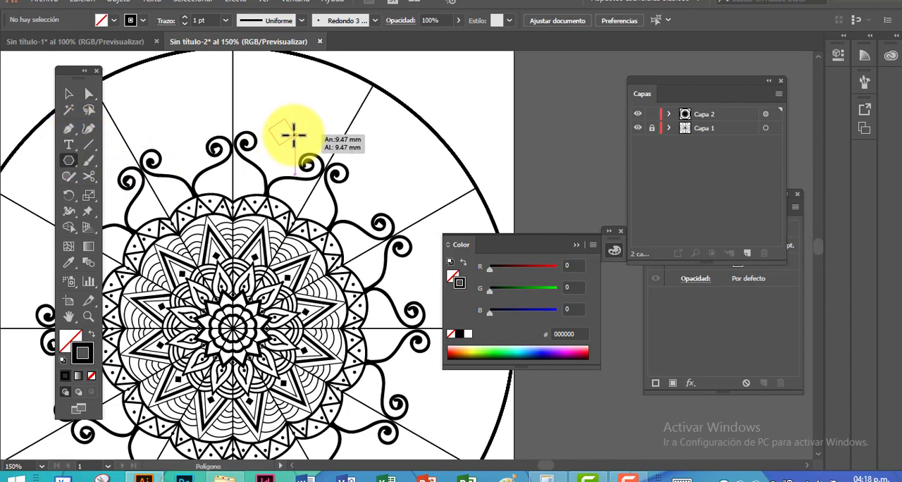
left_click_drag(293, 132, 317, 194)
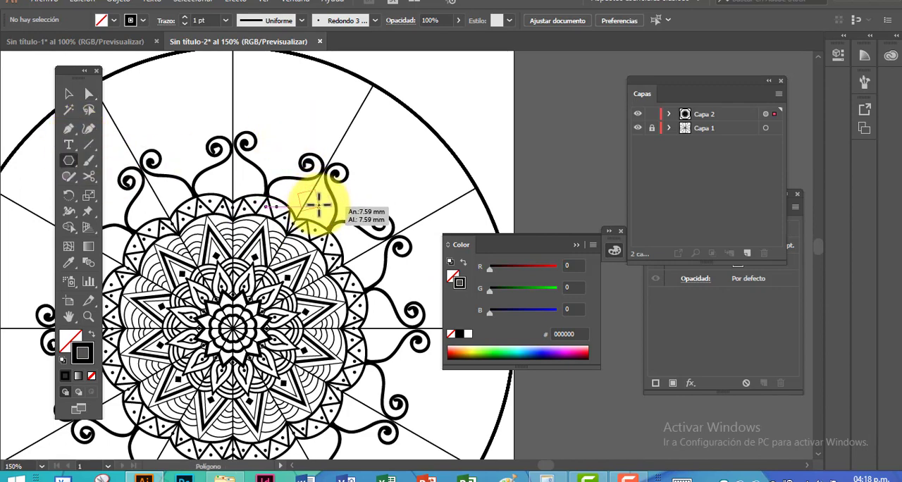
left_click(66, 98)
key("ctrl+plus")
key("ctrl+plus")
left_click_drag(272, 250, 244, 262)
mouse_move(390, 235)
left_mouse_down()
mouse_move(332, 245)
mouse_move(326, 217)
left_mouse_up()
left_click(376, 129)
key("ctrl+minus")
key("ctrl+minus")
Paint a heart on the section line beyond the tendrils and concentric arcs linking the neighbouring hearts
left_click(88, 161)
scroll(384, 147, "up", 2)
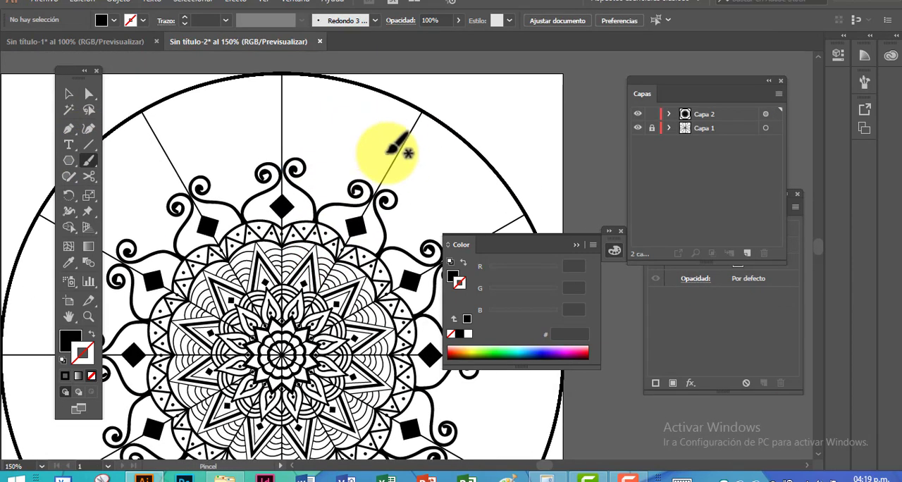
mouse_move(384, 175)
left_mouse_down()
mouse_move(378, 127)
mouse_move(379, 171)
left_mouse_up()
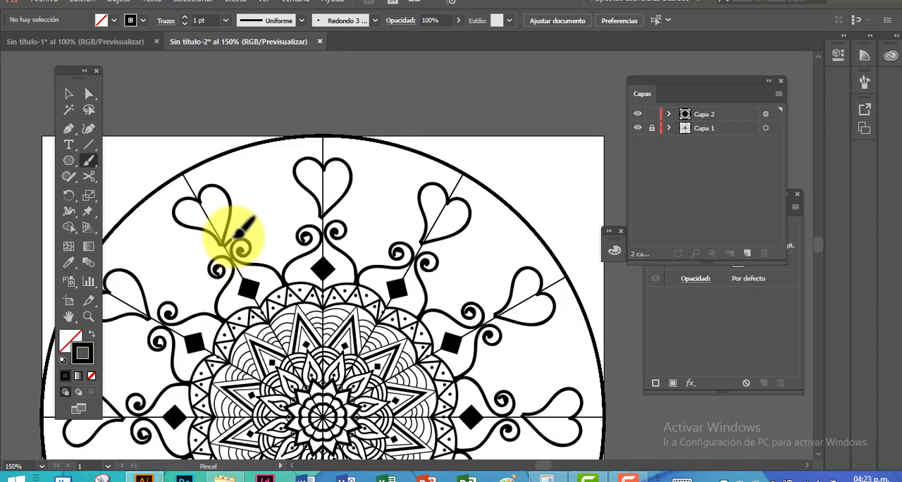
mouse_move(224, 236)
left_mouse_down()
mouse_move(230, 225)
mouse_move(319, 207)
left_mouse_up()
mouse_move(232, 207)
left_mouse_down()
mouse_move(308, 194)
mouse_move(295, 184)
left_mouse_up()
mouse_move(227, 190)
left_mouse_down()
mouse_move(268, 173)
mouse_move(292, 177)
left_mouse_up()
Paint a round dot with a 3 pt stroke above the tip of the pointed outer arc
left_click(185, 17)
left_click(184, 17)
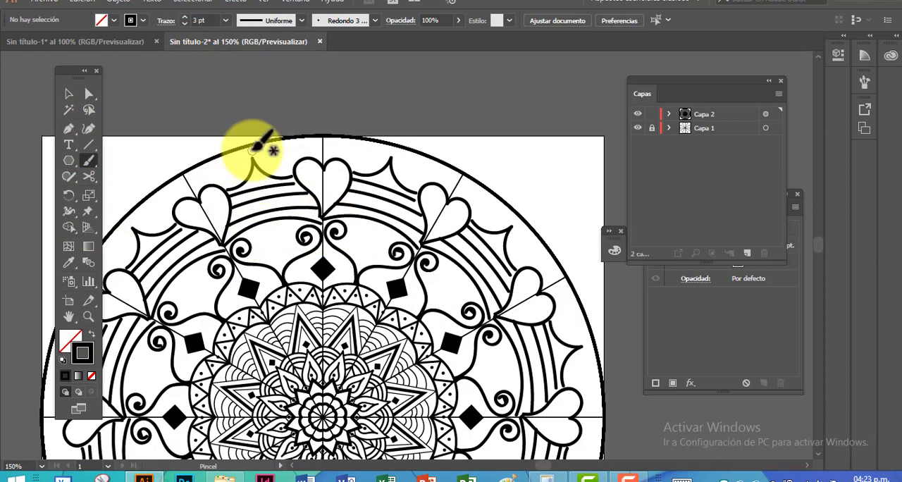
left_click(251, 151)
Adjust the end anchor points and handles of the concentric arcs so that they meet the hearts' edges
key("ctrl+plus")
key("ctrl+plus")
key("a")
mouse_move(262, 132)
left_mouse_down()
mouse_move(277, 137)
mouse_move(272, 128)
mouse_move(227, 125)
mouse_move(260, 107)
left_mouse_up()
left_click(225, 120)
left_click(272, 127)
left_click_drag(125, 136, 115, 134)
left_click_drag(284, 143, 294, 146)
left_click(303, 173)
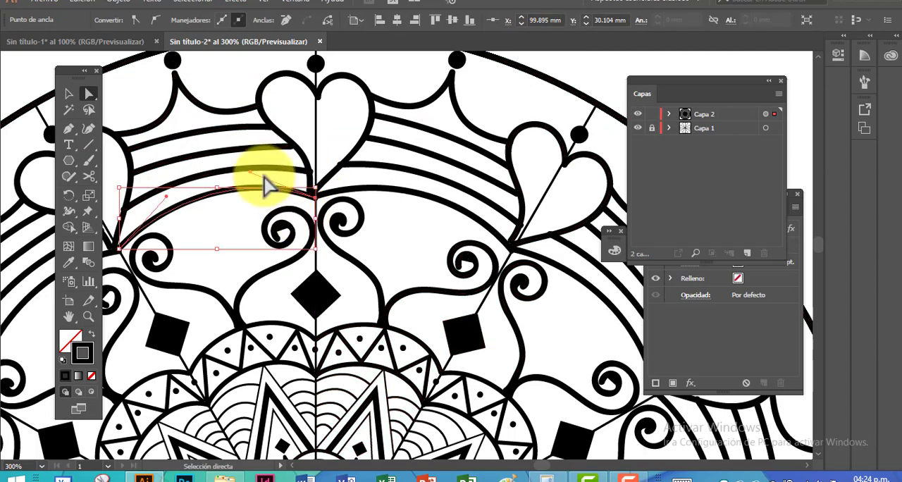
left_click(412, 77)
left_click_drag(312, 174, 310, 171)
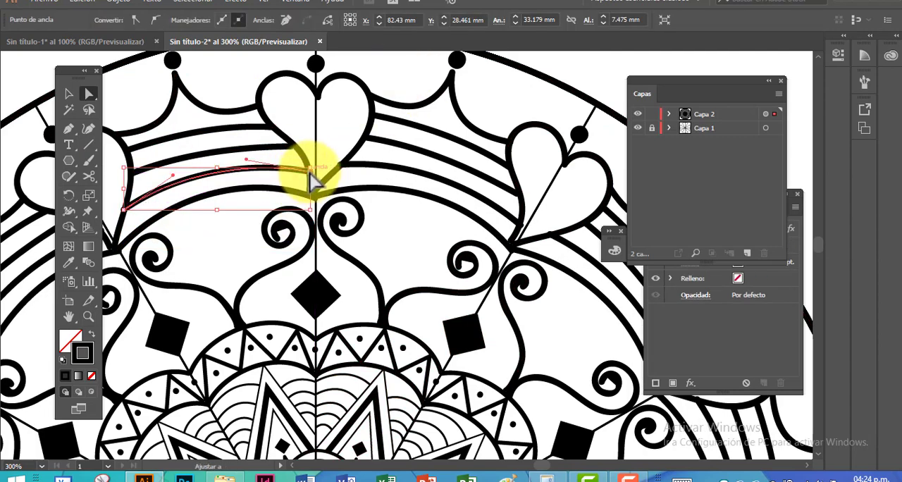
left_click(558, 67)
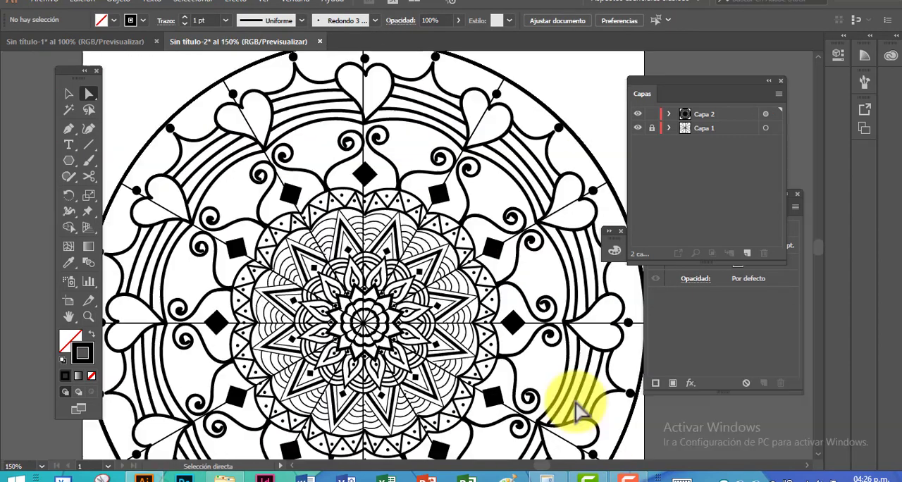
Hide Capa 1 to examine the second mandala on its own, and show the layer again
left_click(636, 128)
key("ctrl+minus")
left_click_drag(413, 311, 401, 270)
key("ctrl+plus")
key("ctrl+plus")
left_click_drag(546, 115, 612, 310)
left_click(637, 129)
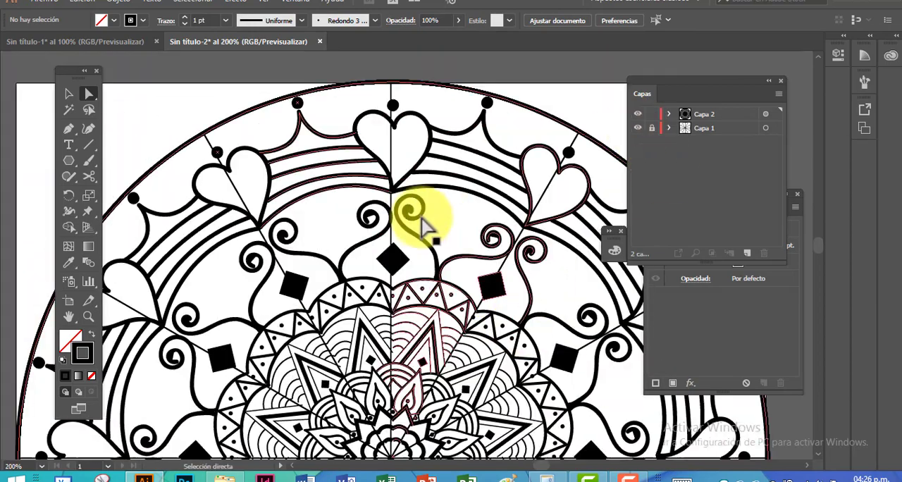
Refine the curve of the lower concentric arc between two hearts by adjusting its handle
key("ctrl+plus")
left_click_drag(266, 137, 275, 201)
left_click_drag(248, 164, 247, 157)
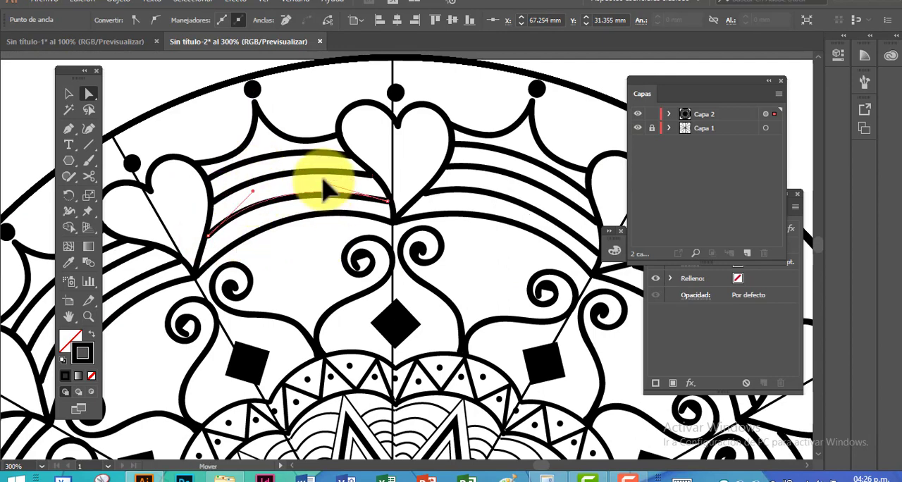
left_click(301, 220)
left_click(196, 72)
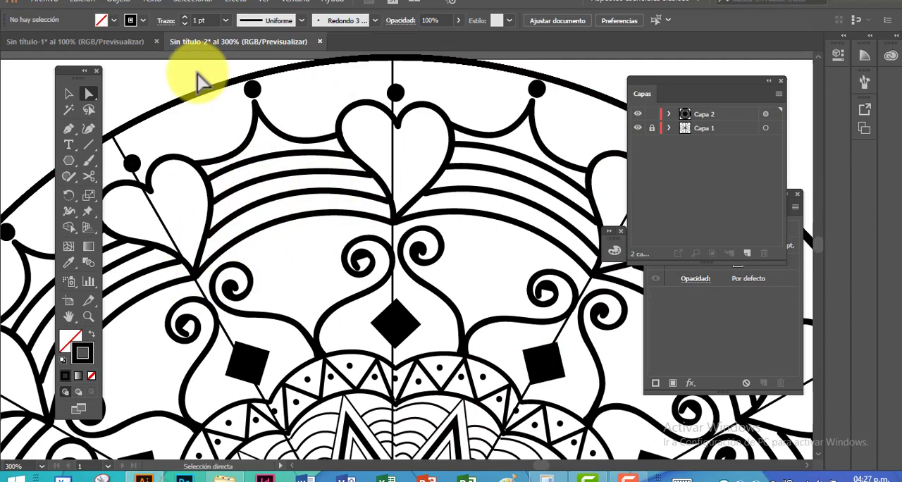